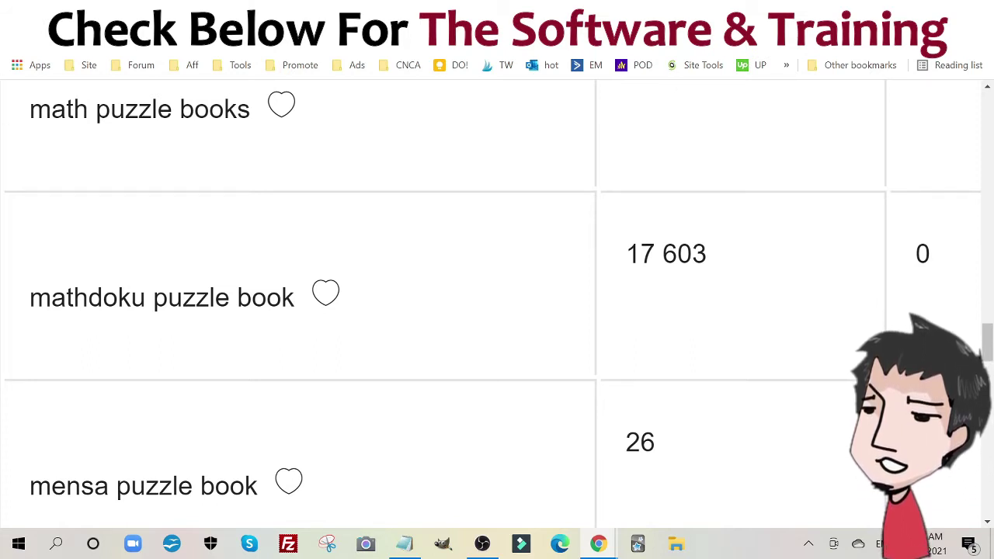
Highlight 'logic puzzle book for adults' and its 4 455 search volume, then go to the Calcudoku tab.
scroll(497, 303, up, 10)
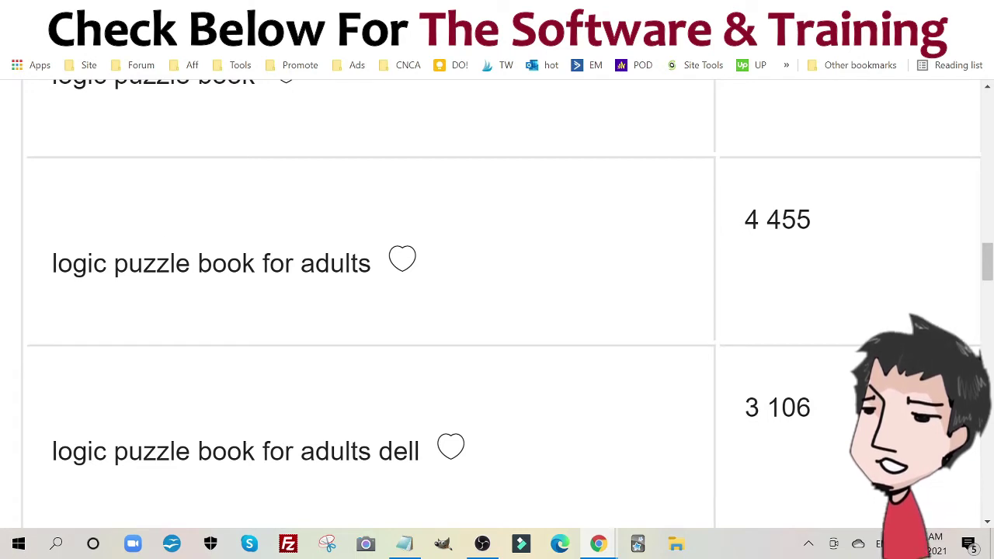
drag(52, 200, 269, 298)
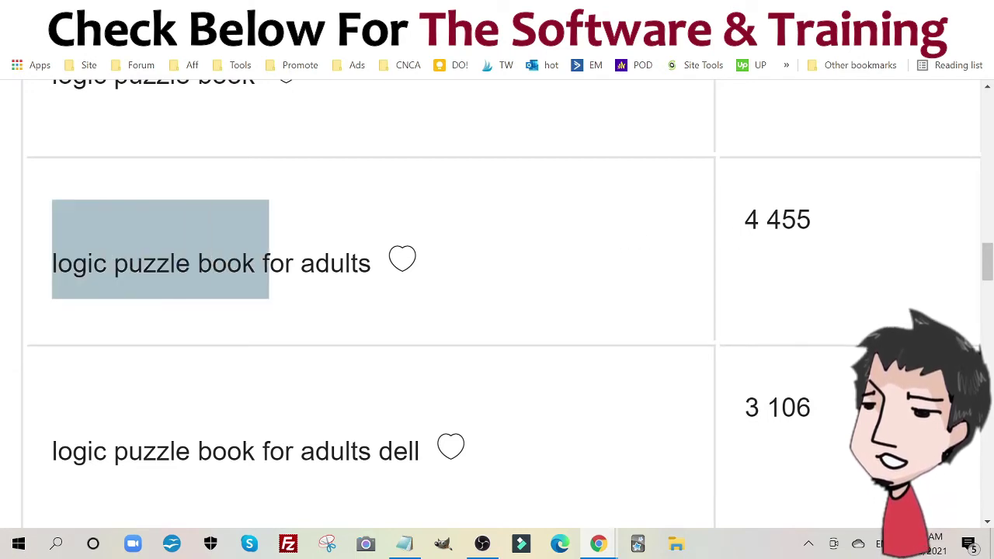
drag(744, 226, 811, 230)
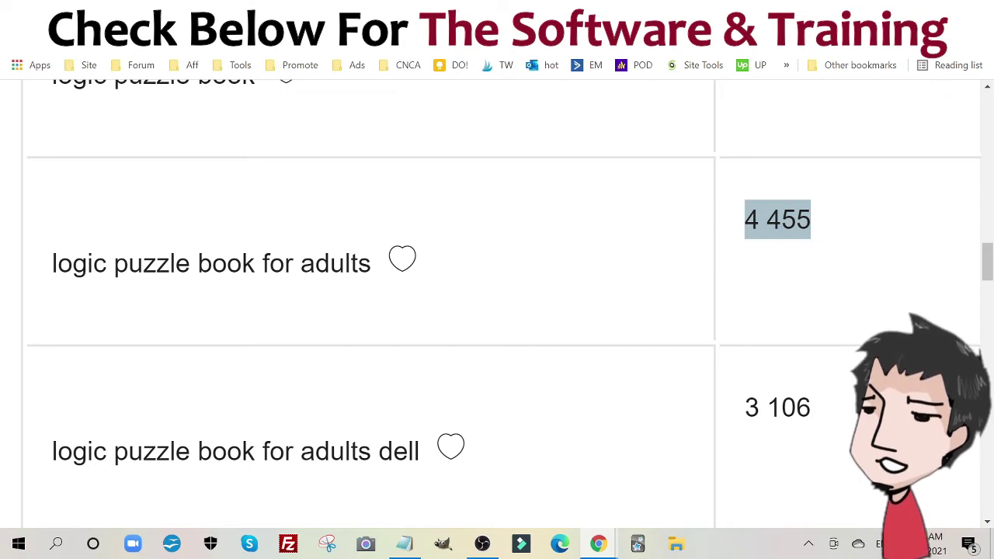
click(459, 15)
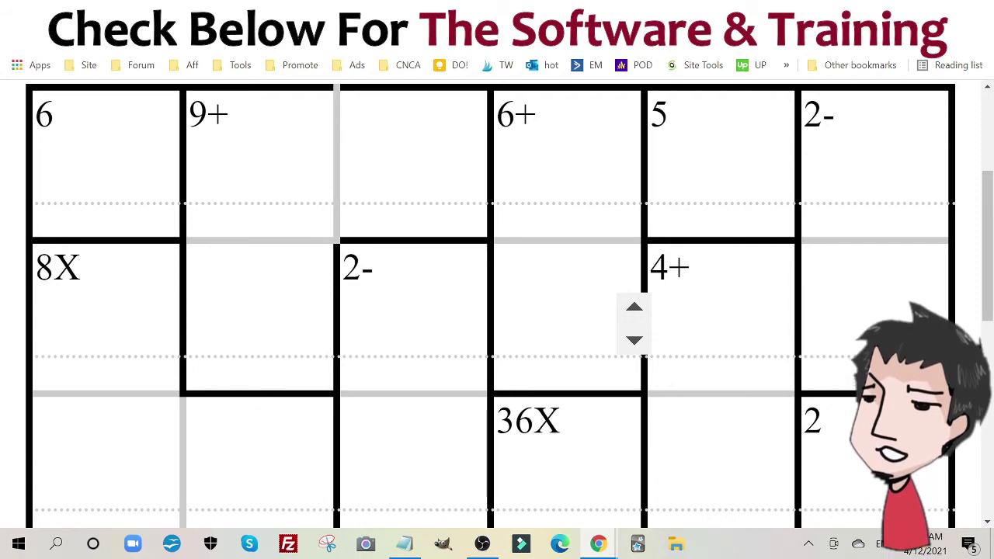
Skim the Google results on GPLv2 commercial use, then reopen the Calcudoku site from its bookmark.
key(ctrl+Tab)
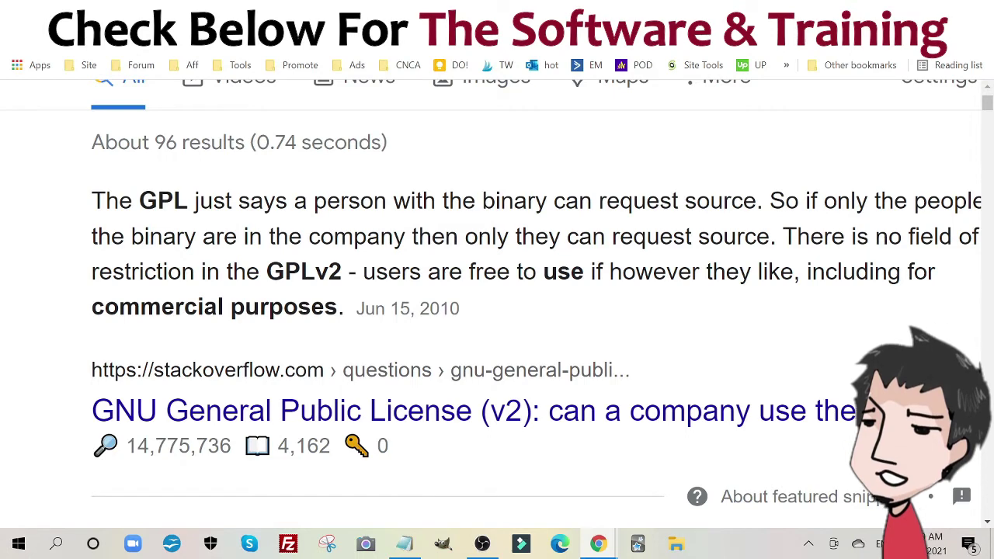
scroll(459, 251, up, 2)
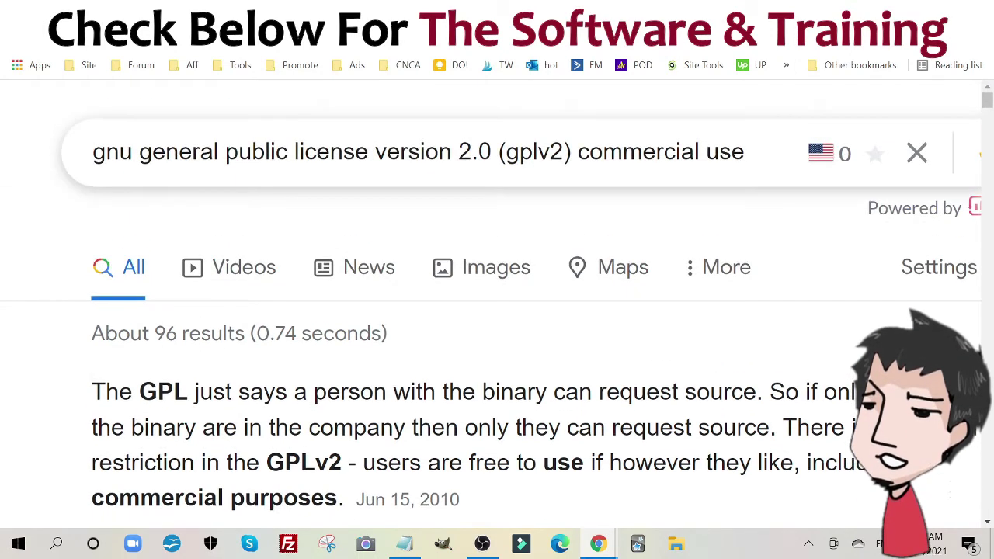
scroll(497, 304, down, 2)
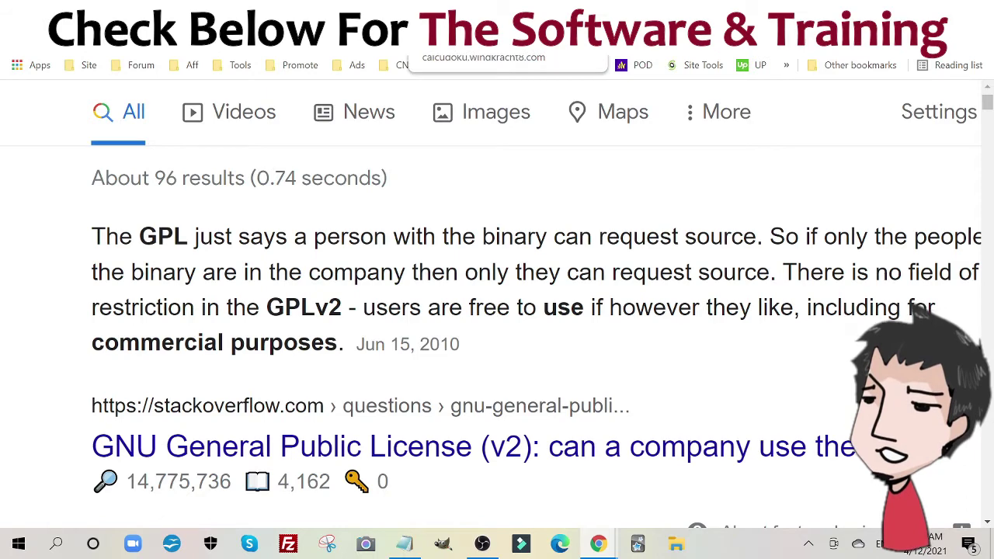
click(459, 65)
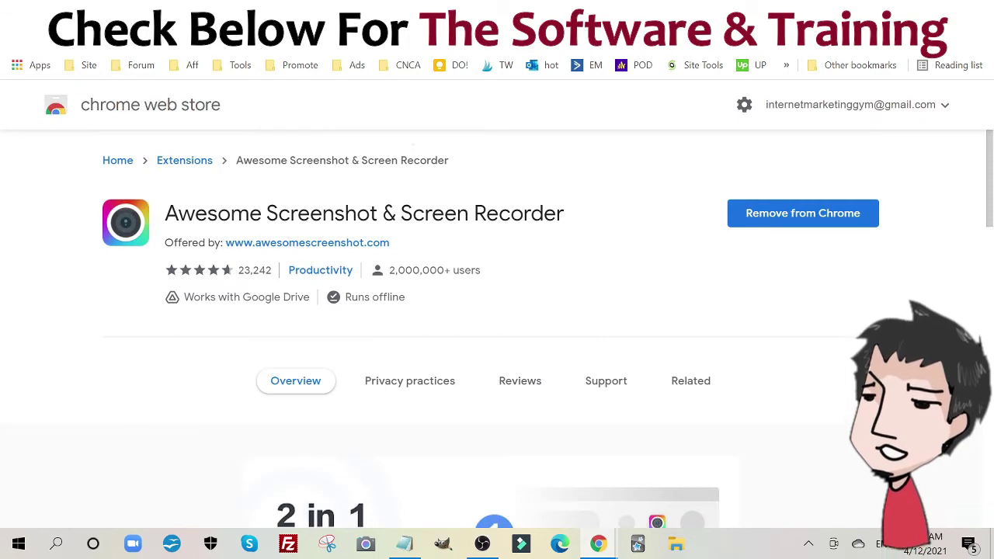
Highlight the Awesome Screenshot & Screen Recorder title and details, then return to the Calcudoku site.
drag(177, 213, 544, 214)
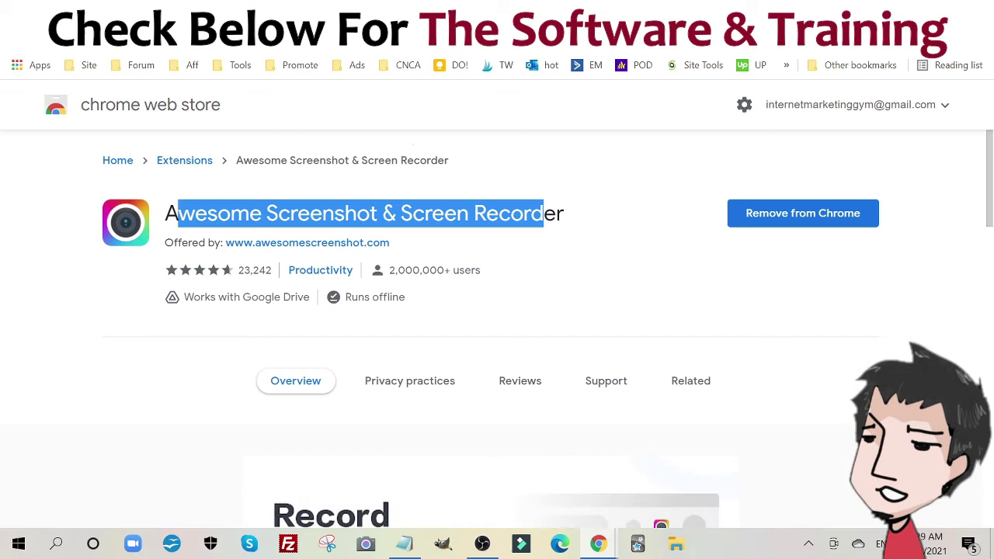
drag(164, 214, 604, 203)
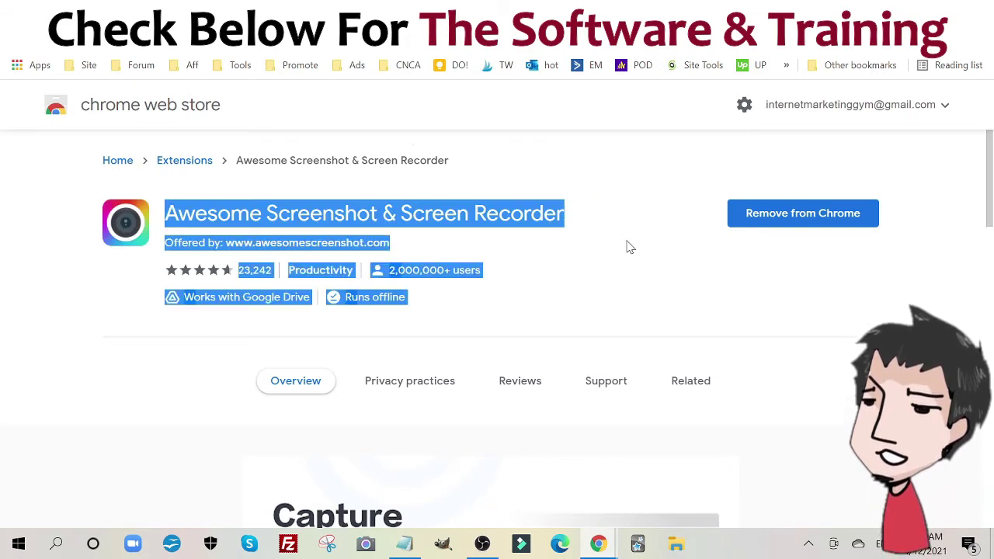
click(598, 168)
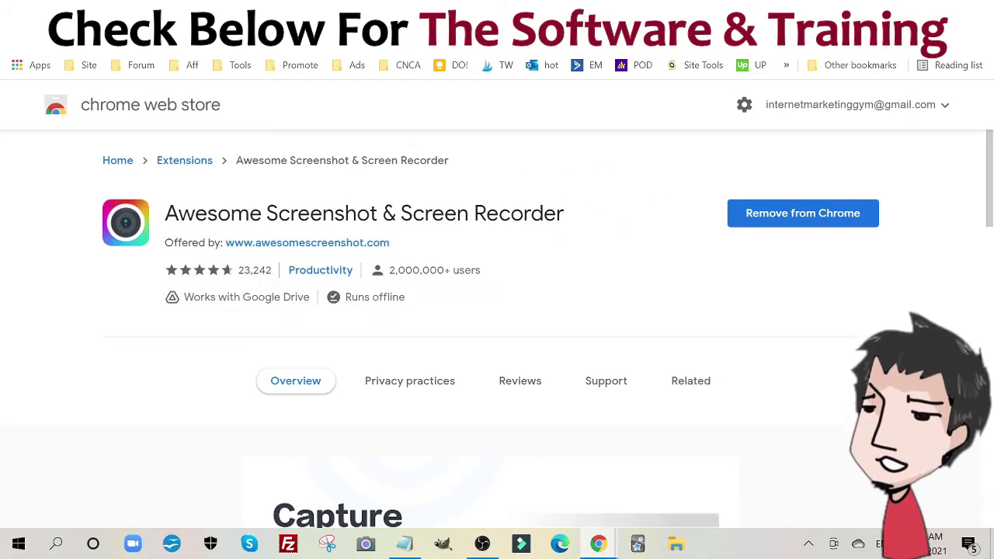
drag(164, 213, 577, 224)
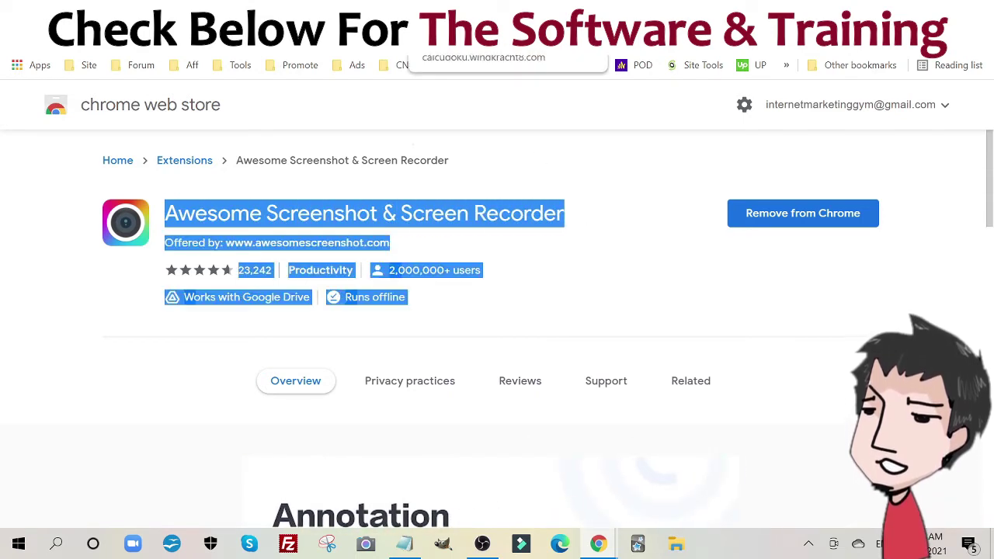
click(460, 66)
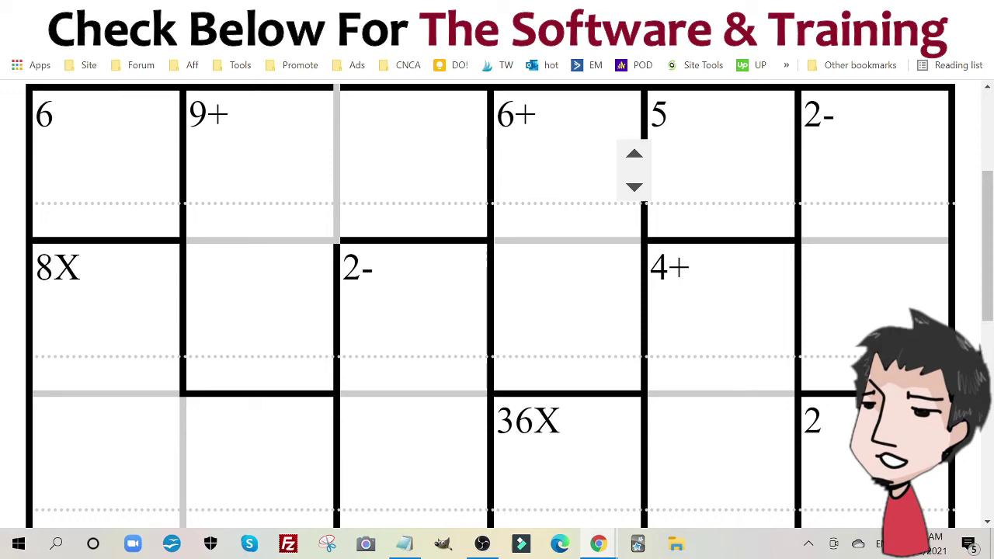
scroll(634, 169, down, 10)
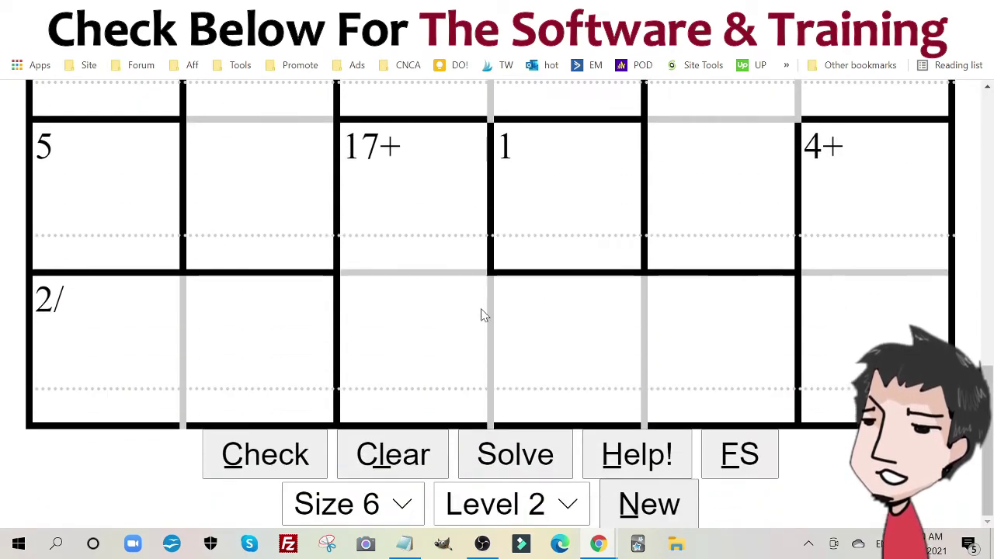
click(400, 506)
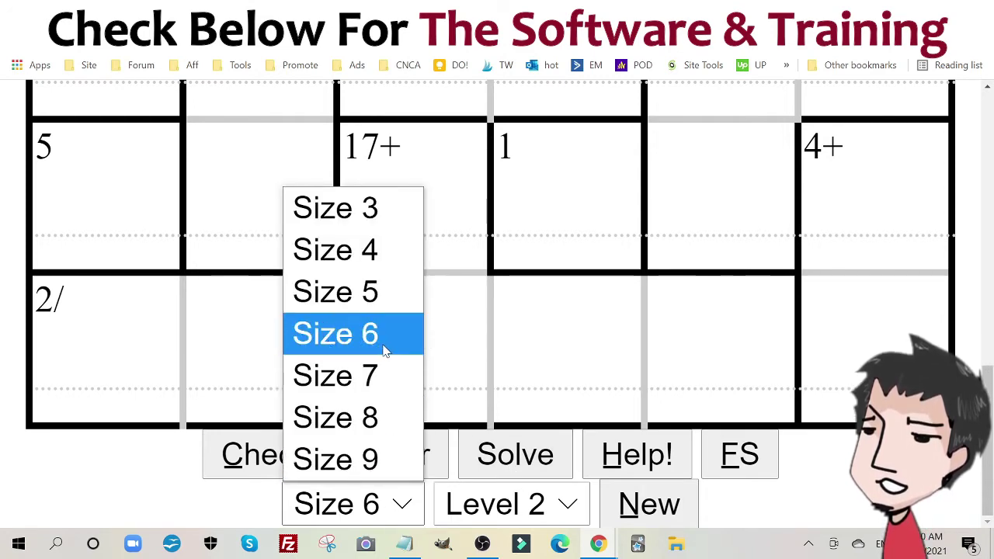
click(557, 506)
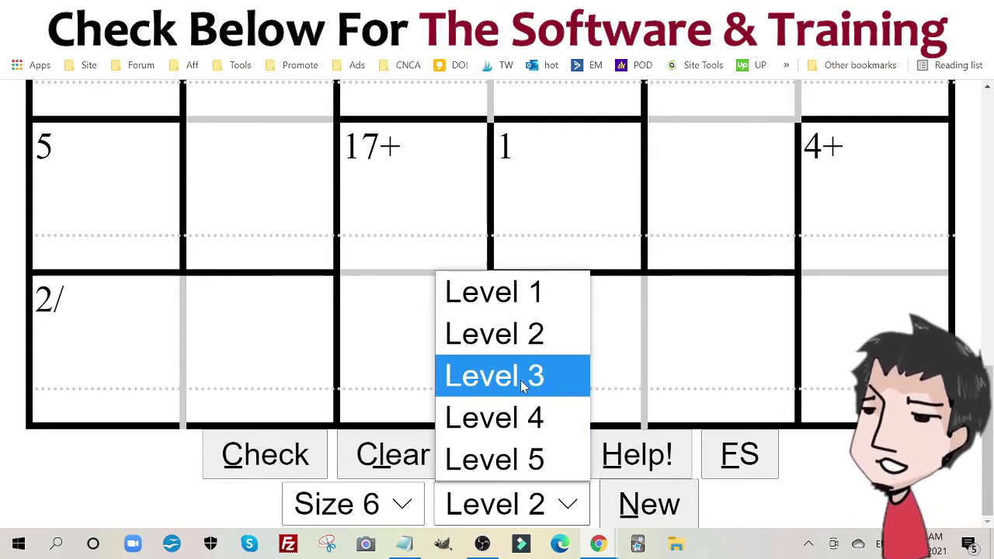
click(523, 333)
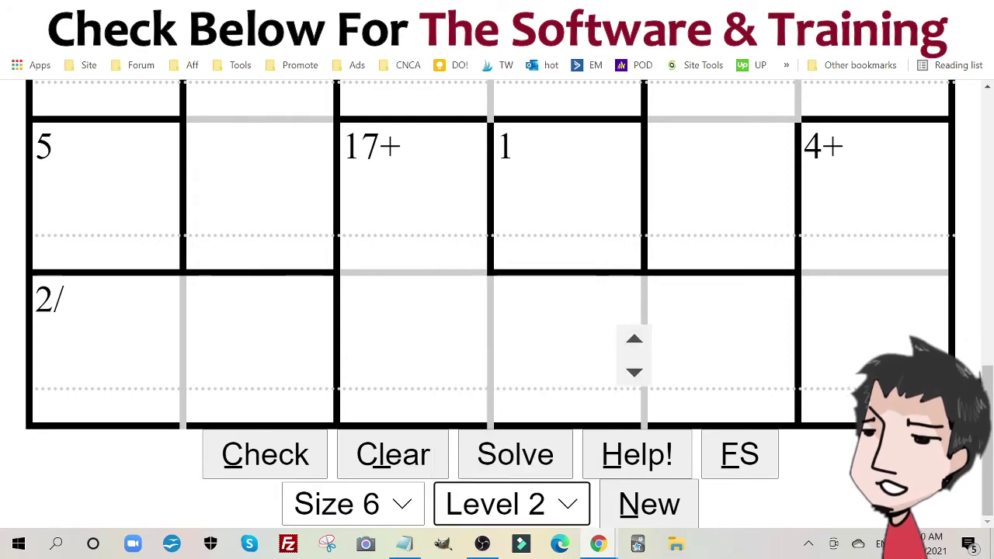
scroll(635, 356, up, 7)
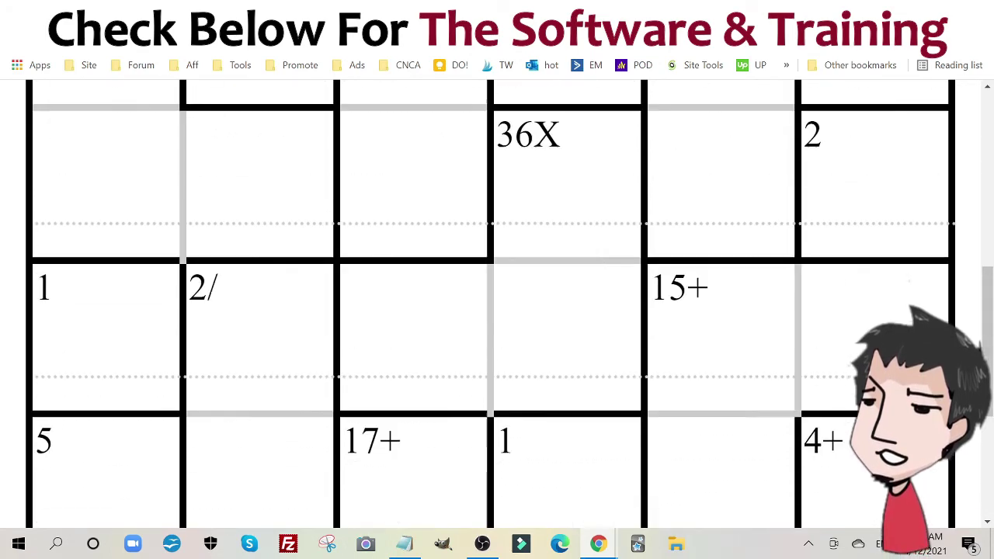
scroll(471, 185, up, 1)
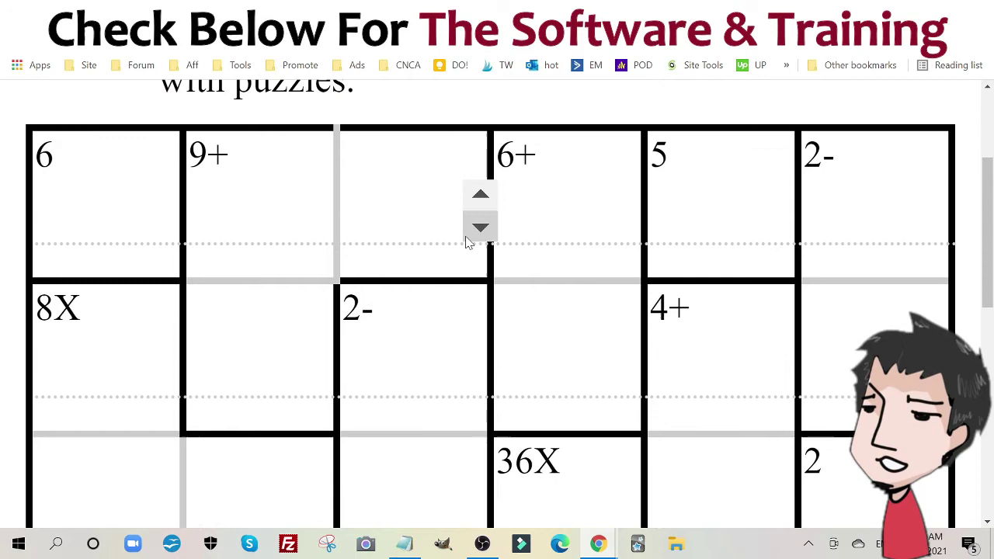
scroll(466, 240, down, 8)
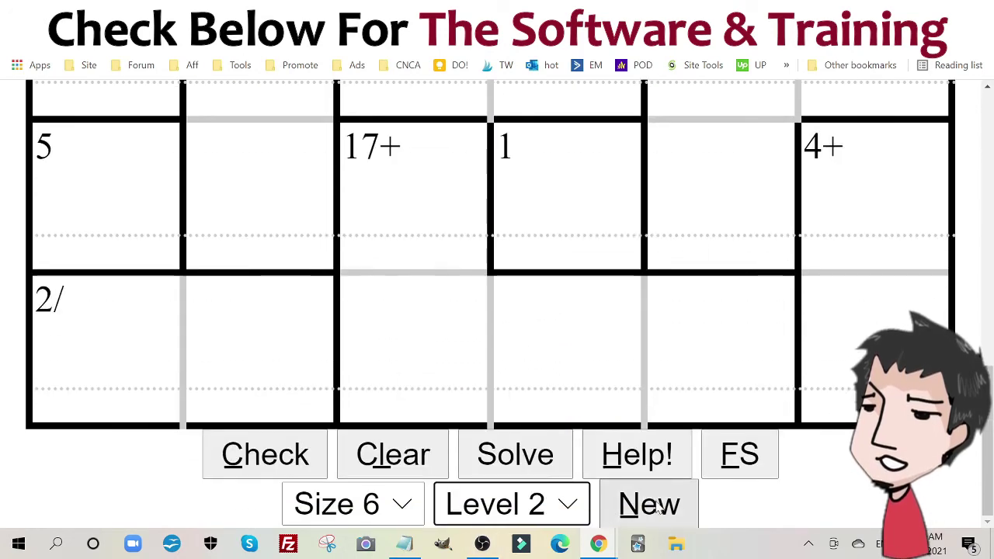
scroll(626, 492, up, 5)
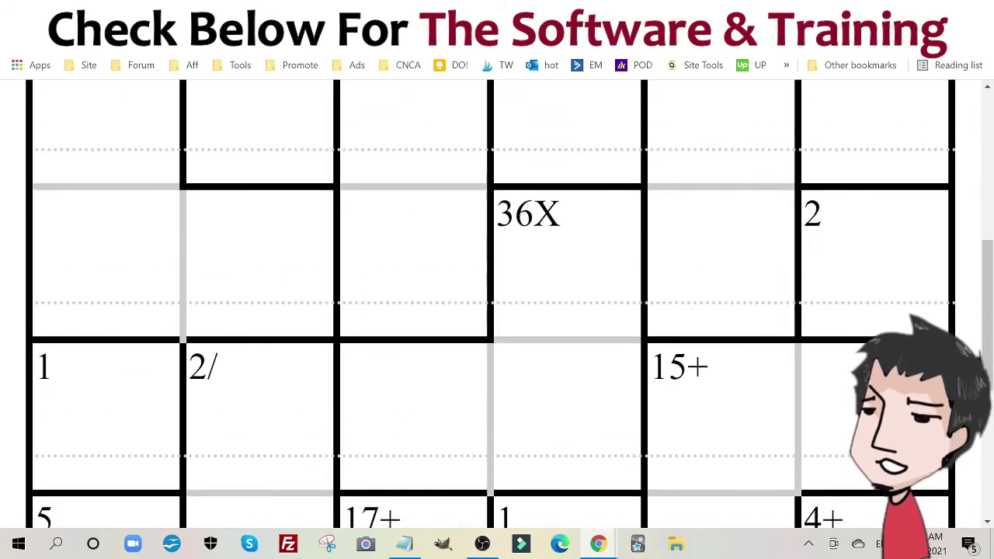
scroll(635, 306, up, 3)
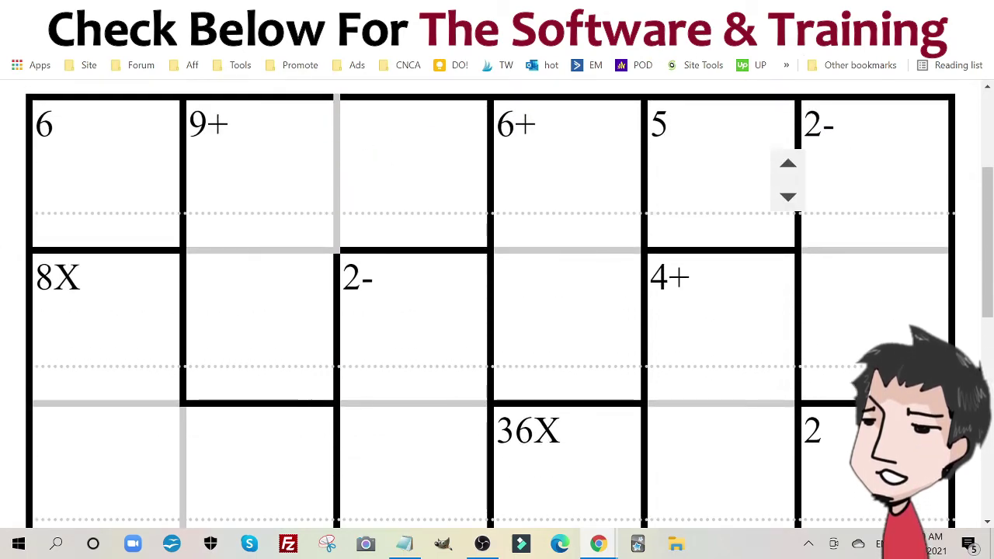
click(579, 39)
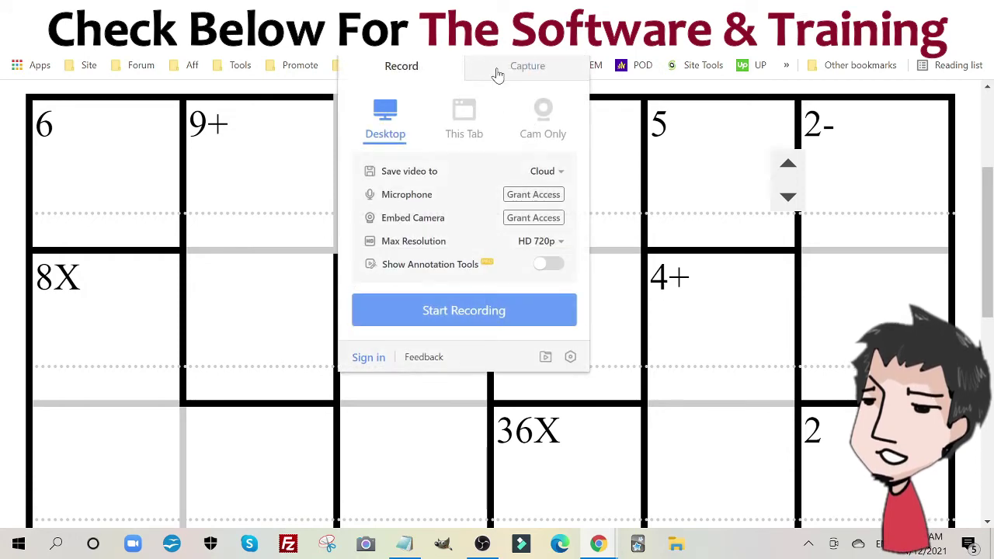
click(539, 70)
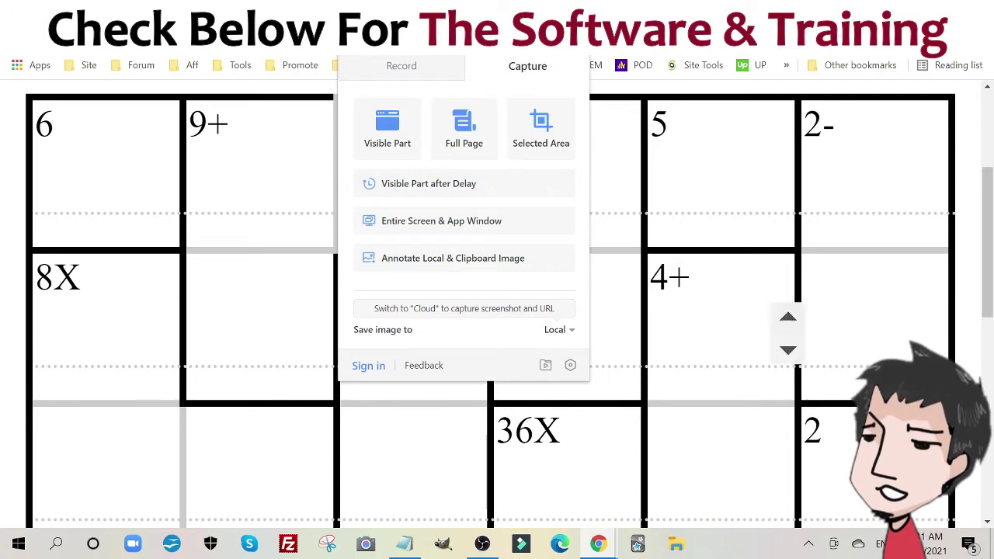
click(971, 248)
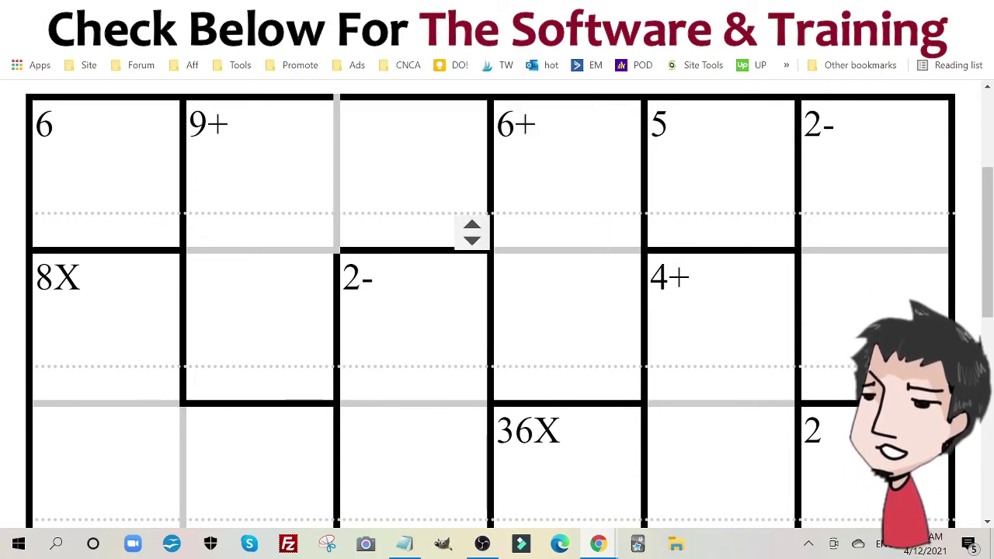
scroll(626, 228, down, 8)
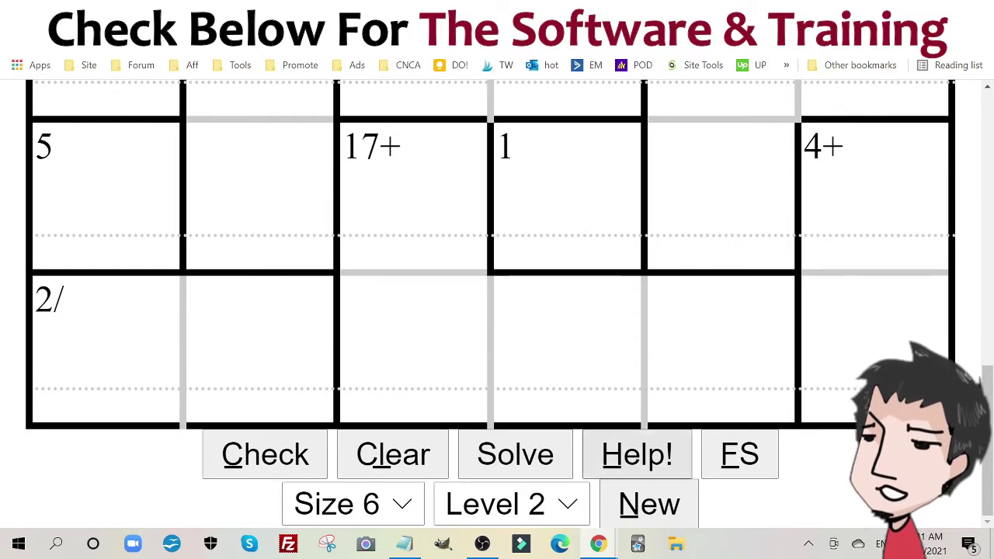
Reveal the green-filled Calcudoku solution and capture the full page with Awesome Screenshot.
click(533, 463)
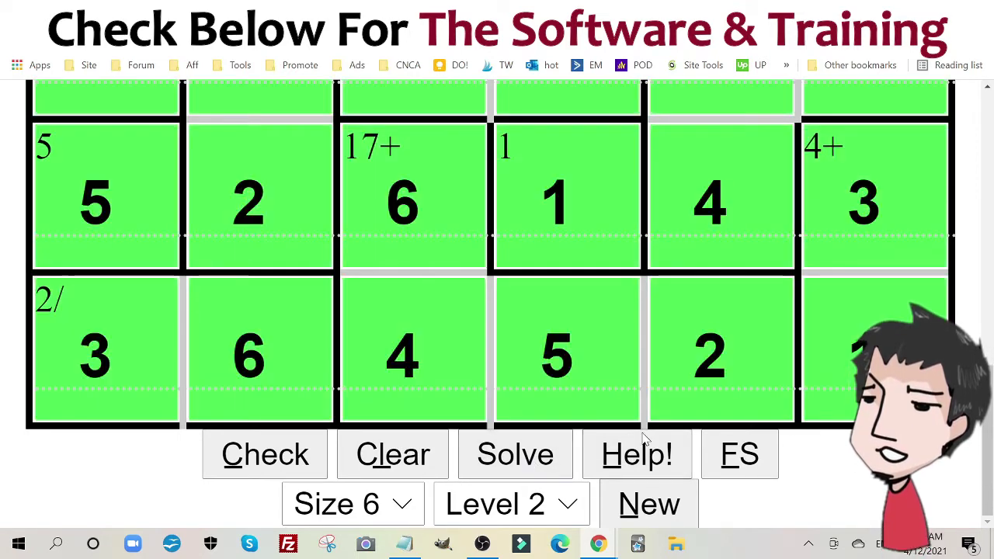
scroll(522, 312, up, 2)
scroll(521, 312, up, 6)
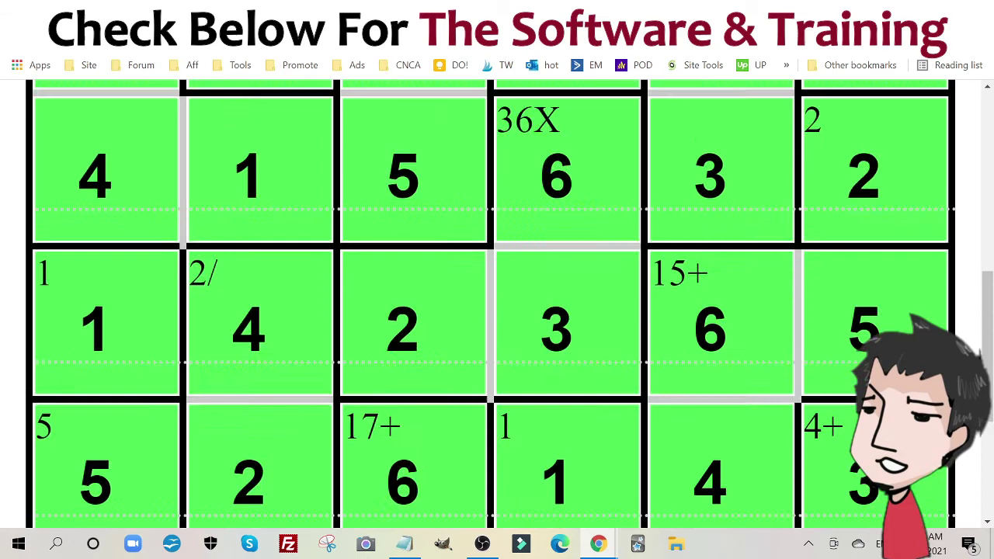
scroll(522, 313, down, 1)
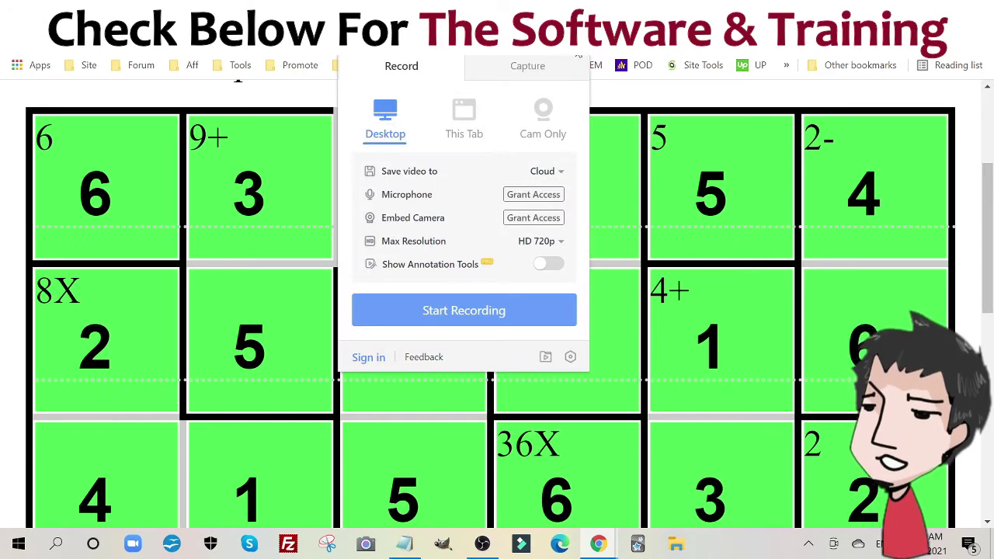
click(522, 67)
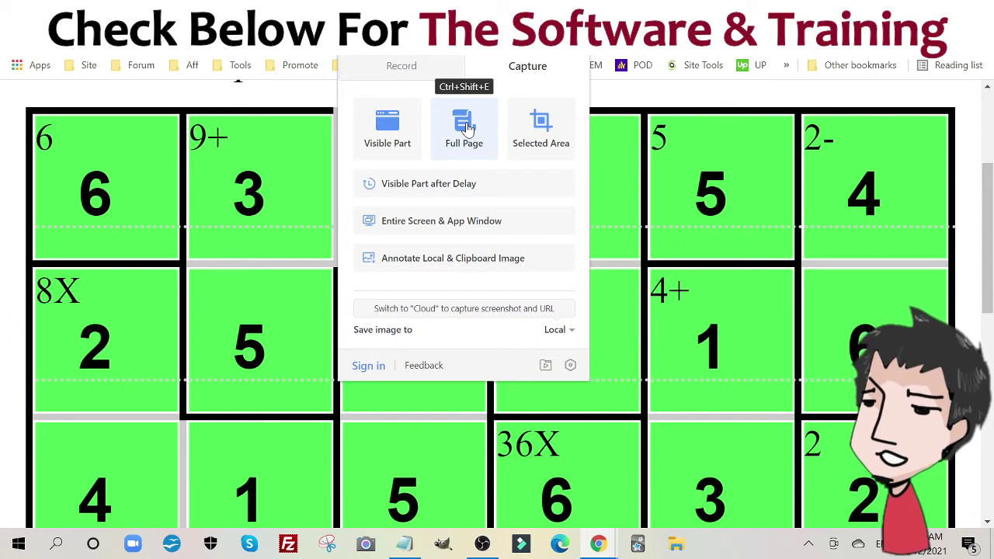
click(966, 318)
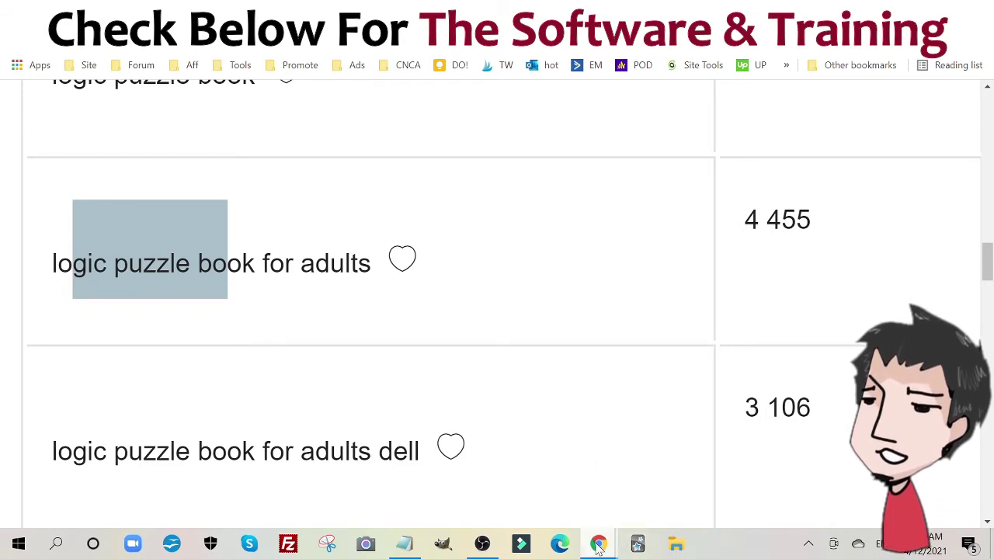
Search Amazon for 'kenken puzzles for adults' and open the Stressless KenKen book's product page.
mouse_move(598, 546)
click(662, 476)
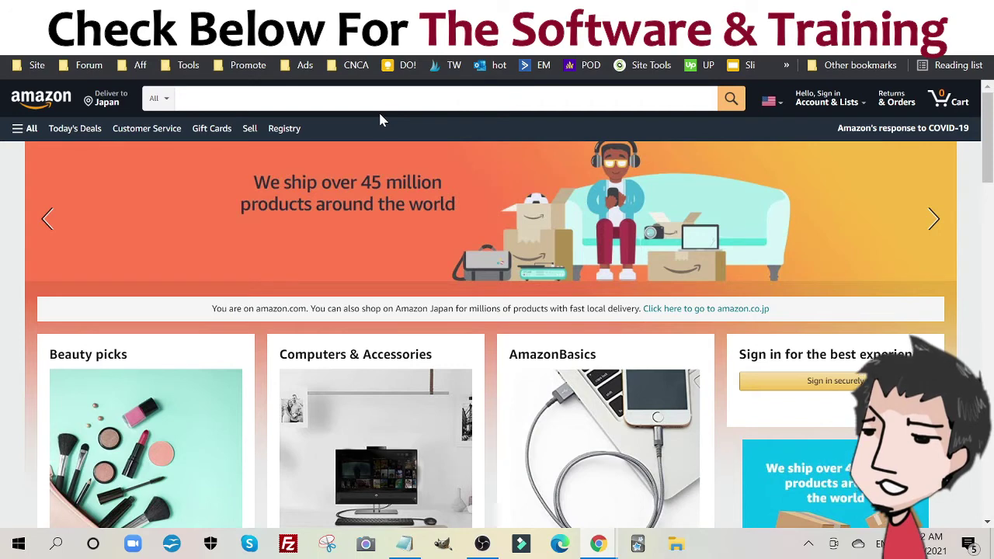
click(180, 98)
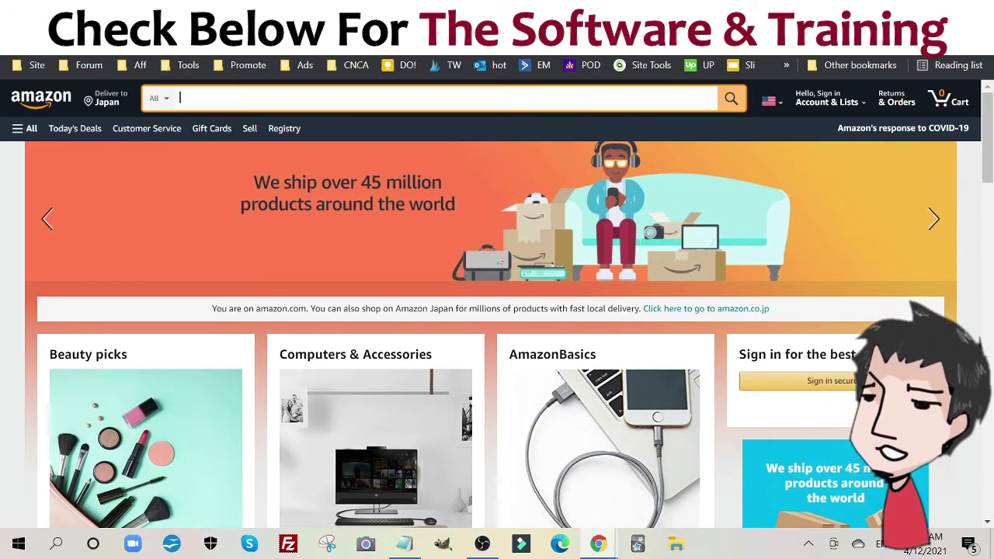
text(k)
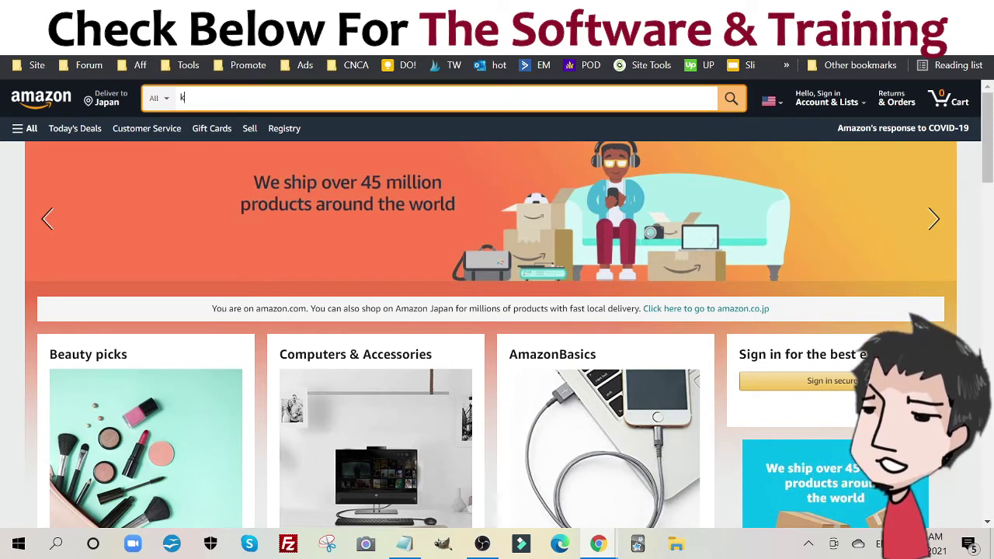
text(enken)
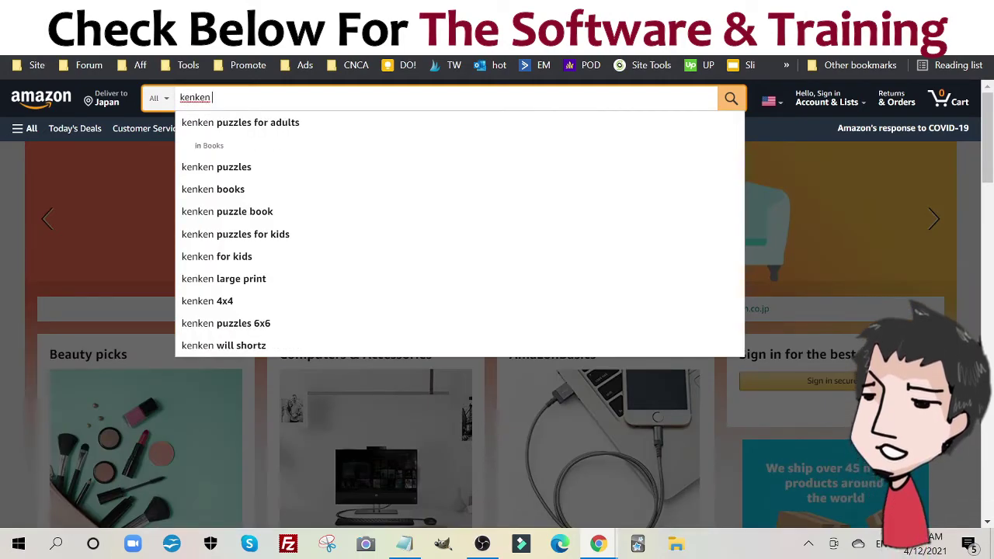
key(Down)
key(Return)
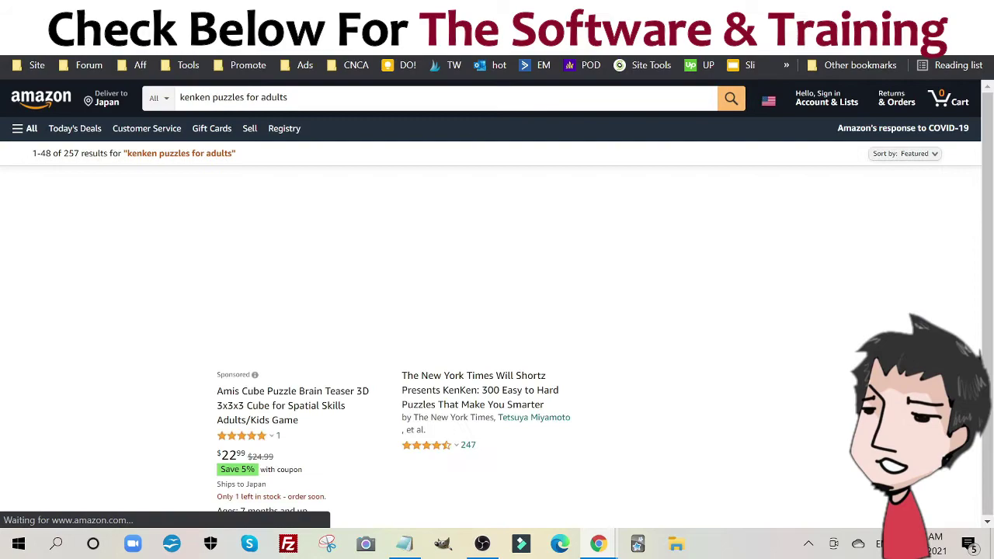
scroll(499, 262, down, 5)
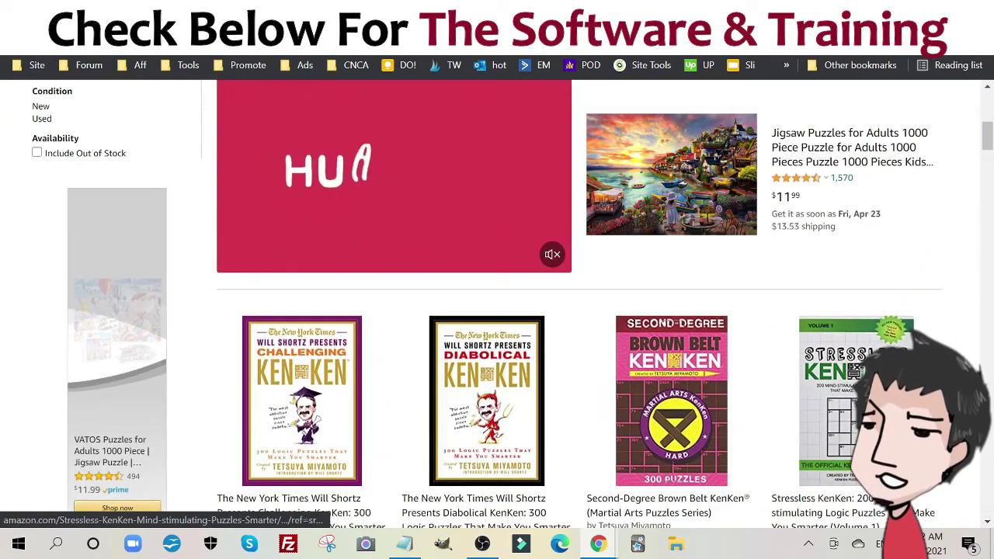
click(802, 375)
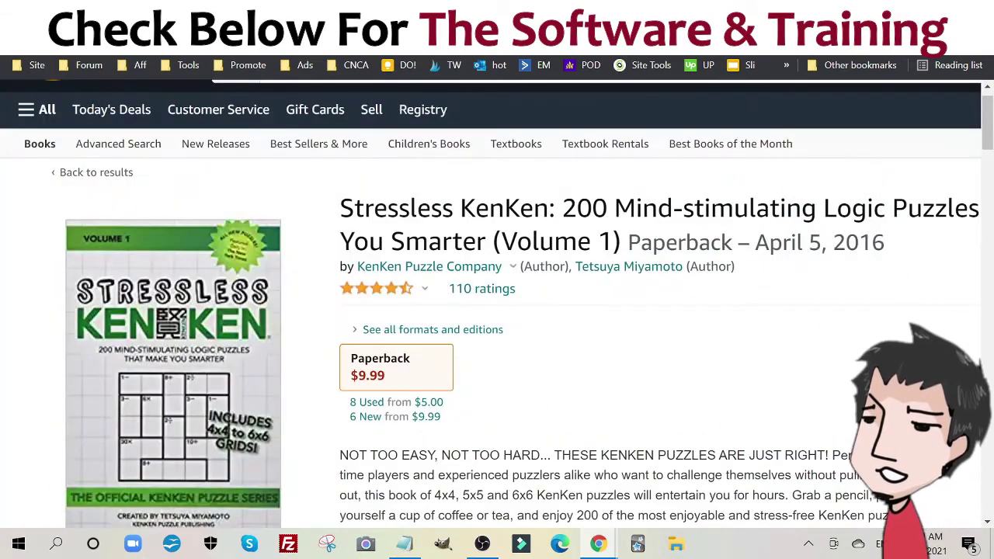
Replace the Amazon search terms with 'mathdoku' and run the search.
scroll(497, 303, up, 1)
click(313, 105)
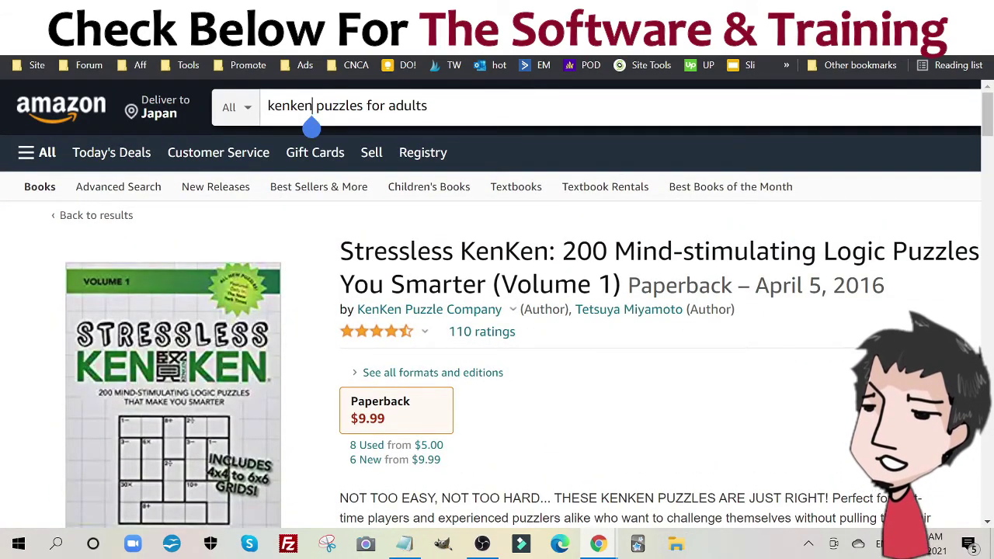
click(372, 105)
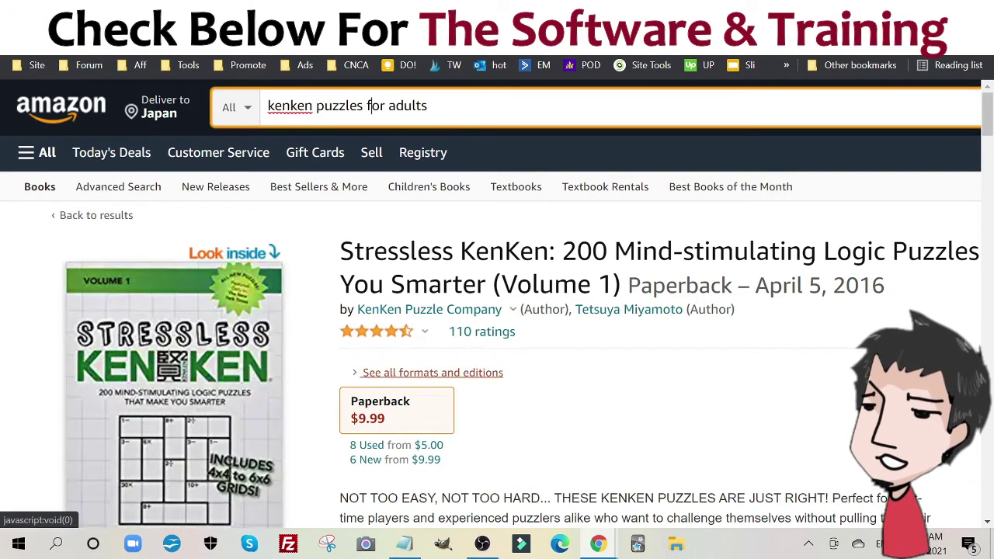
click(427, 106)
key(BackSpace)
key(BackSpace)
key(BackSpace)
key(BackSpace)
key(BackSpace)
key(BackSpace)
key(BackSpace)
key(BackSpace)
key(BackSpace)
key(BackSpace)
key(BackSpace)
key(BackSpace)
key(BackSpace)
key(BackSpace)
key(BackSpace)
key(BackSpace)
key(BackSpace)
key(BackSpace)
key(BackSpace)
key(BackSpace)
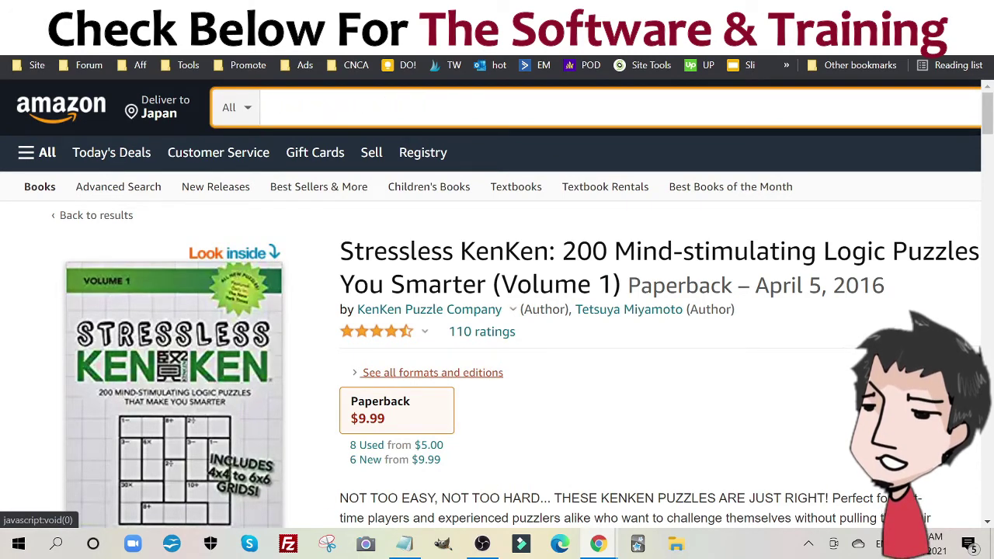
text(mathdoku)
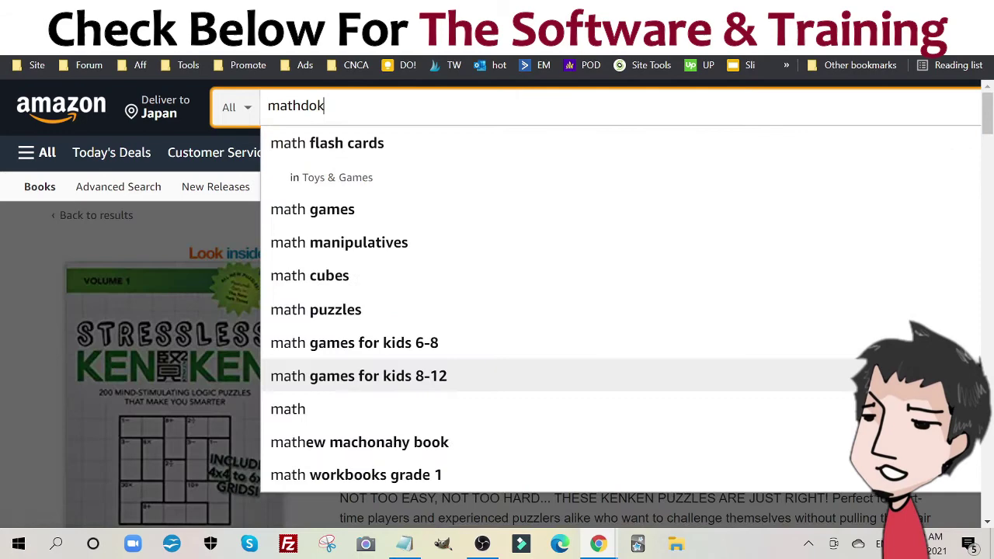
key(Return)
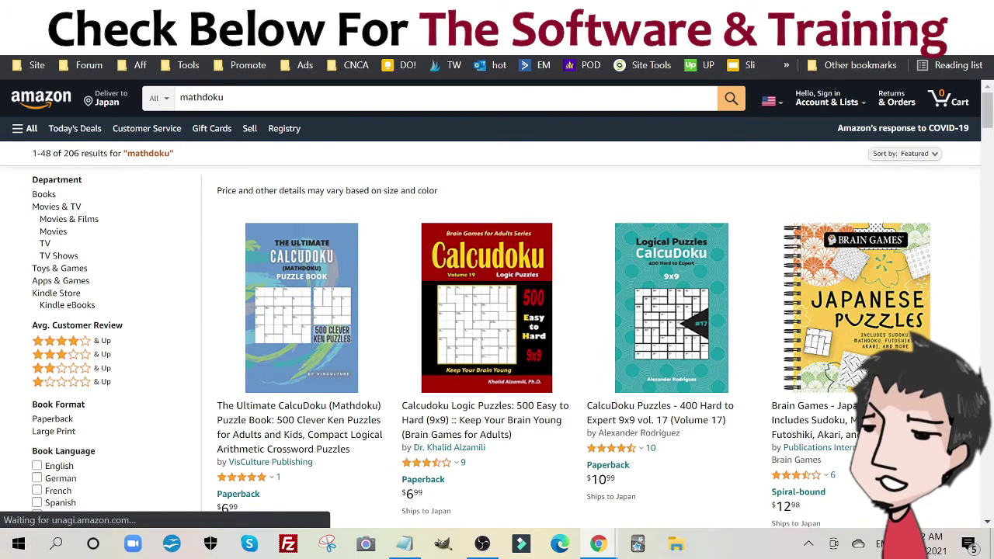
Limit the mathdoku search to Books and highlight the 915 result count.
click(156, 98)
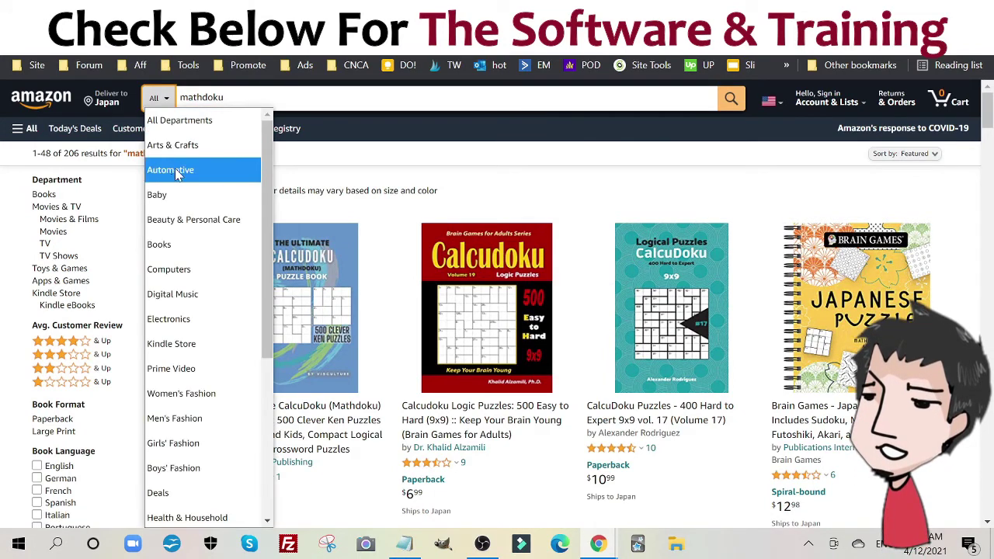
click(186, 247)
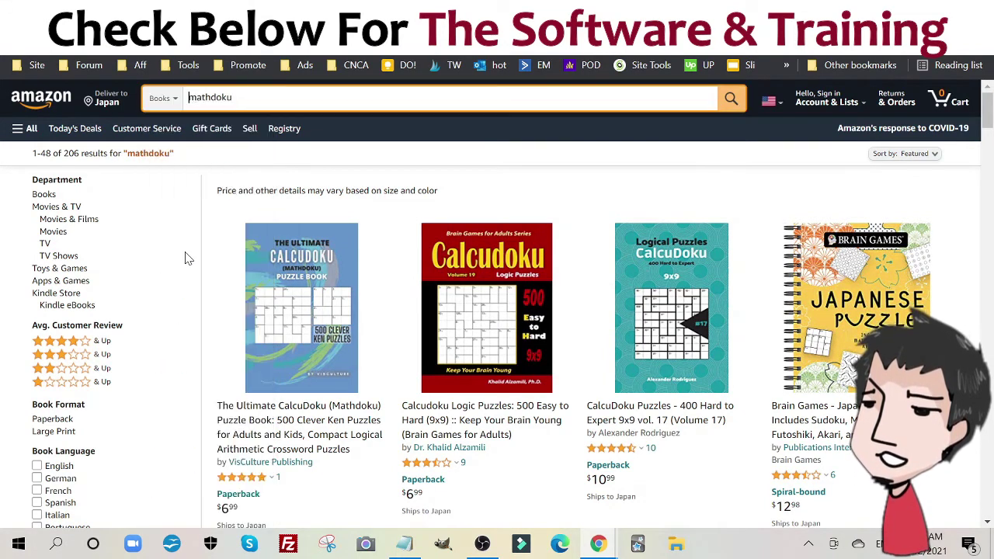
click(720, 109)
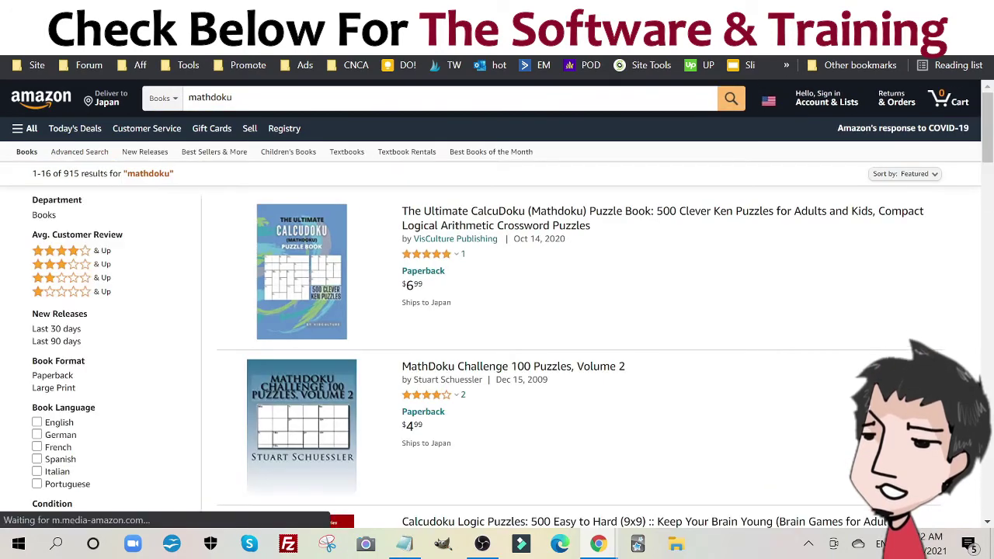
drag(64, 173, 79, 174)
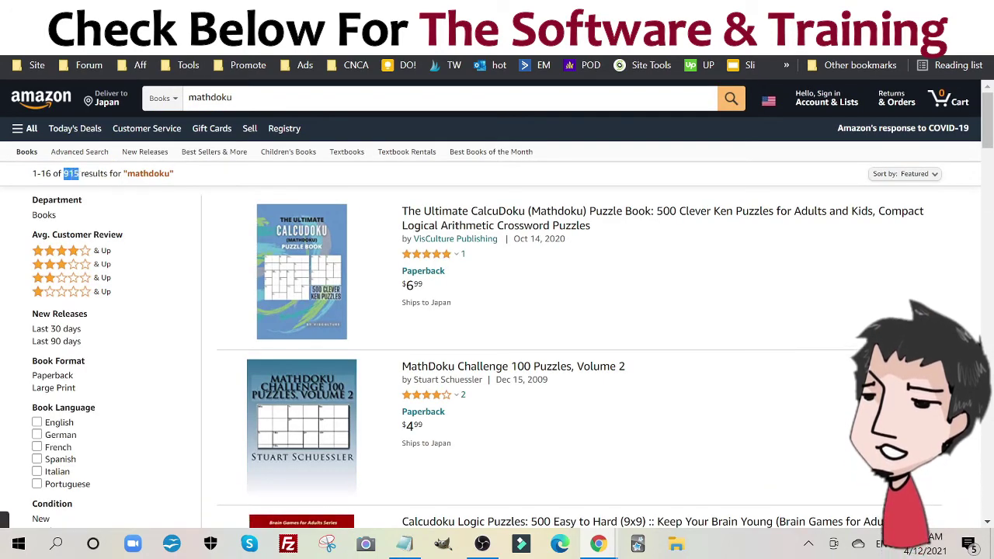
scroll(482, 334, up, 5)
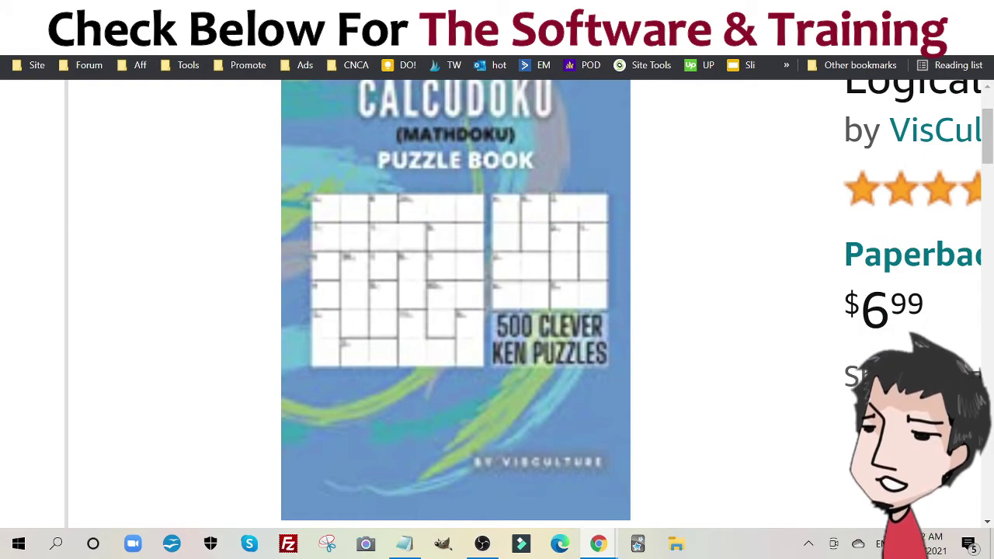
key(ctrl+0)
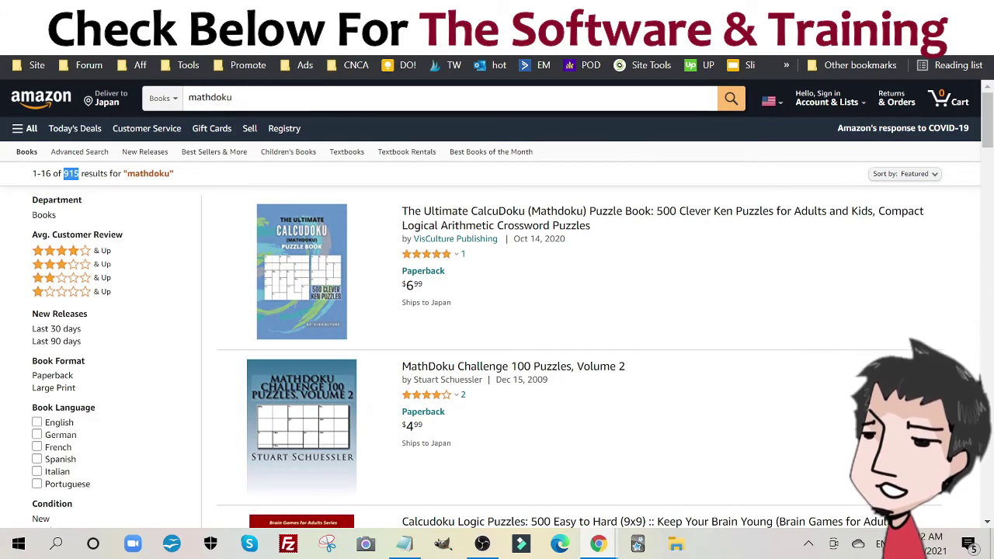
Change the search term from 'mathdoku' to 'calcudoku' and search.
double_click(210, 97)
drag(210, 98, 181, 100)
text(calc)
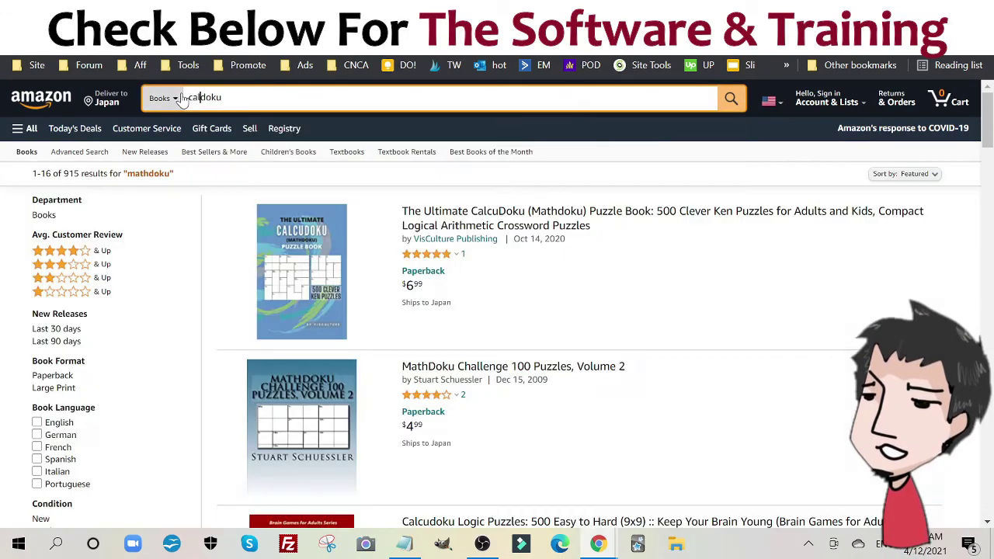
text(u)
key(Return)
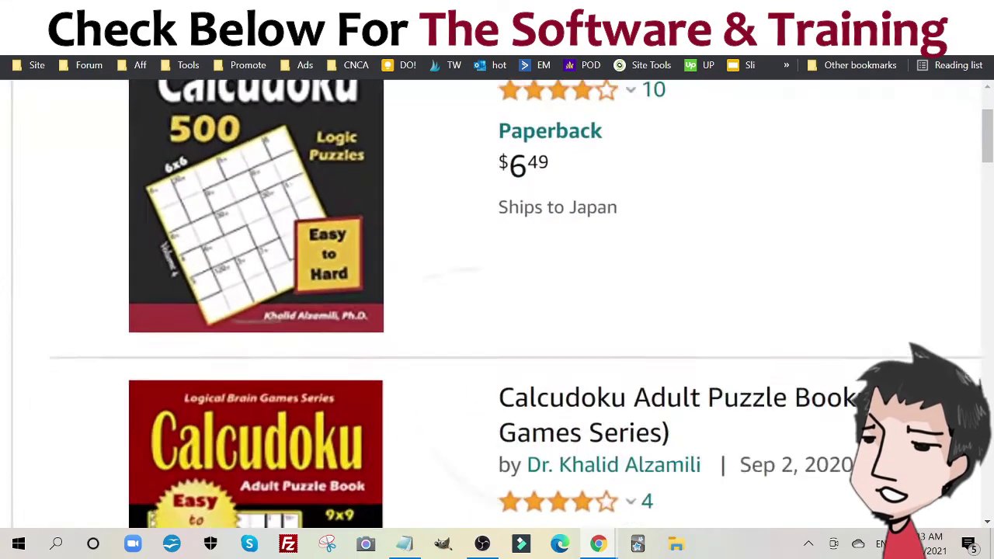
Rerun the calcudoku search across All Departments and highlight the 264 result count.
scroll(693, 226, up, 5)
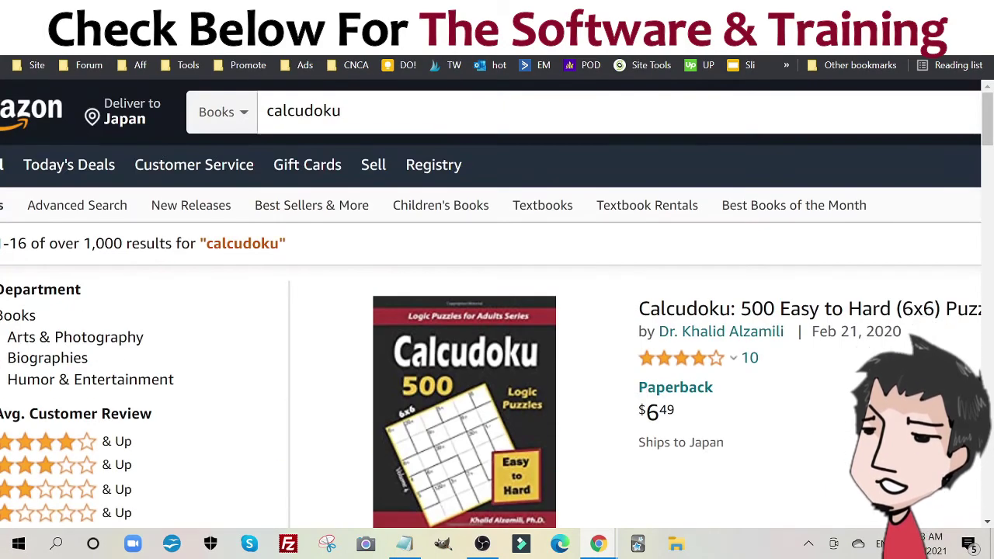
scroll(497, 311, left, 2)
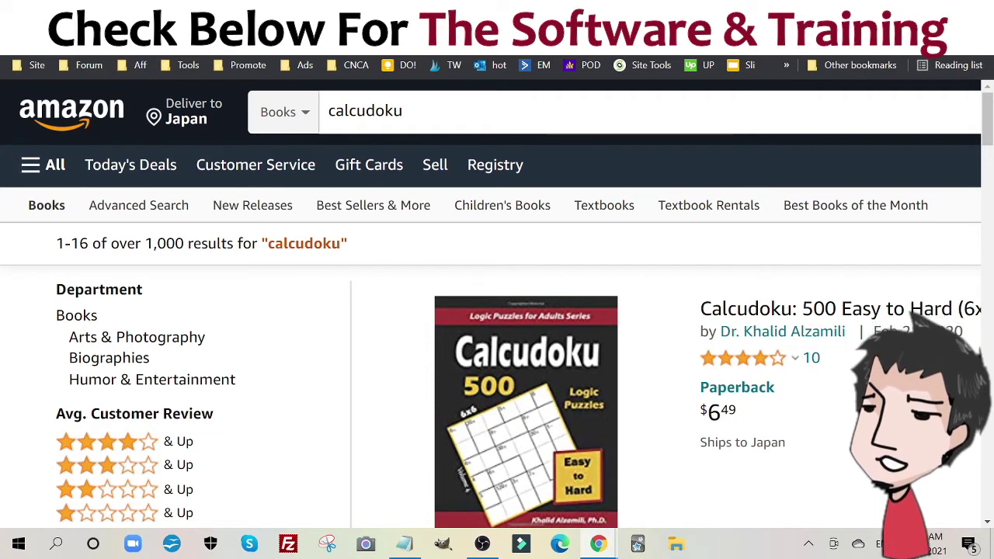
click(303, 112)
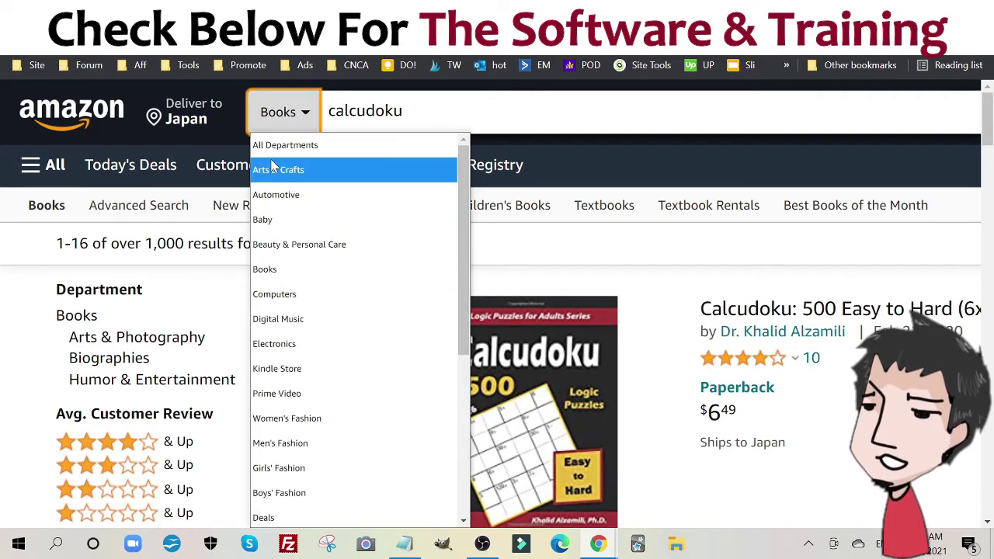
click(301, 145)
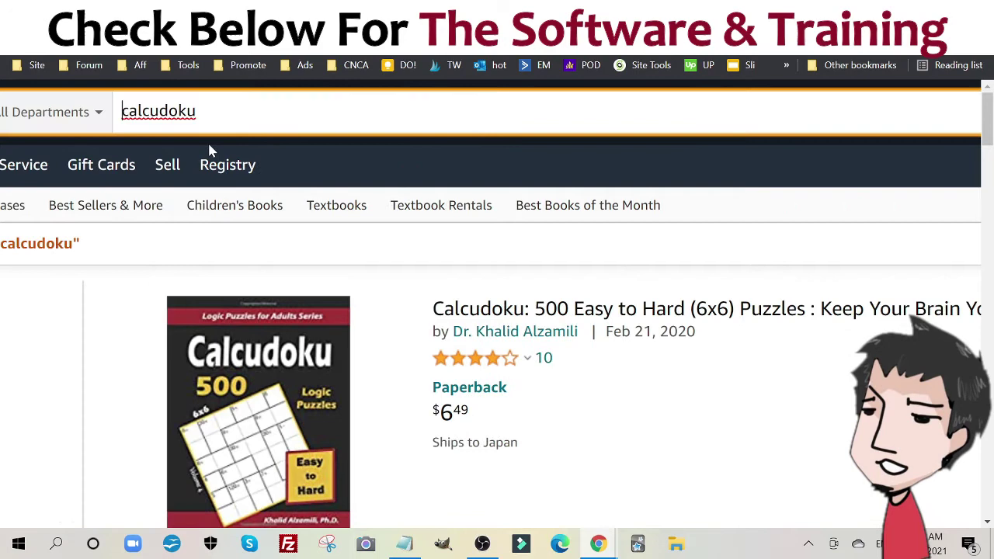
scroll(3, 150, right, 3)
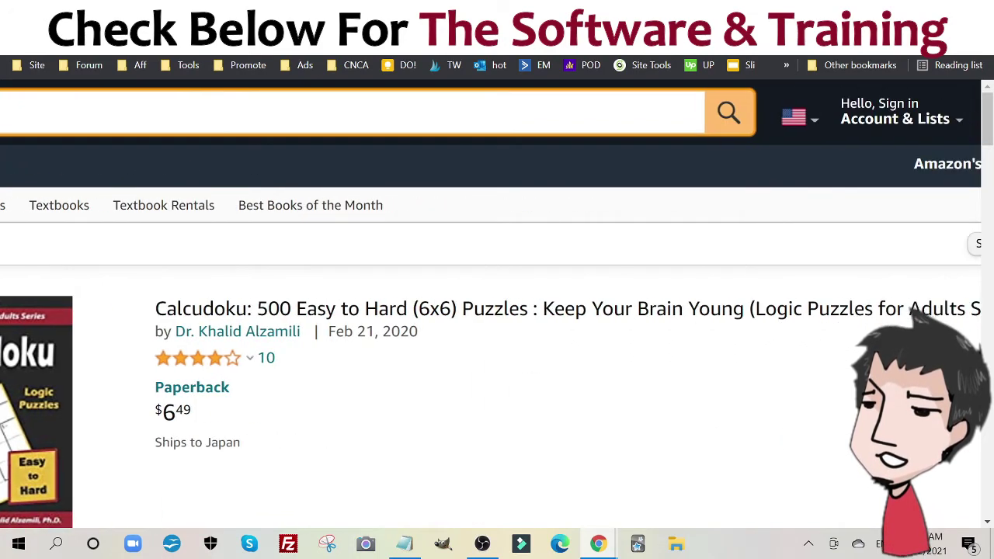
key(Return)
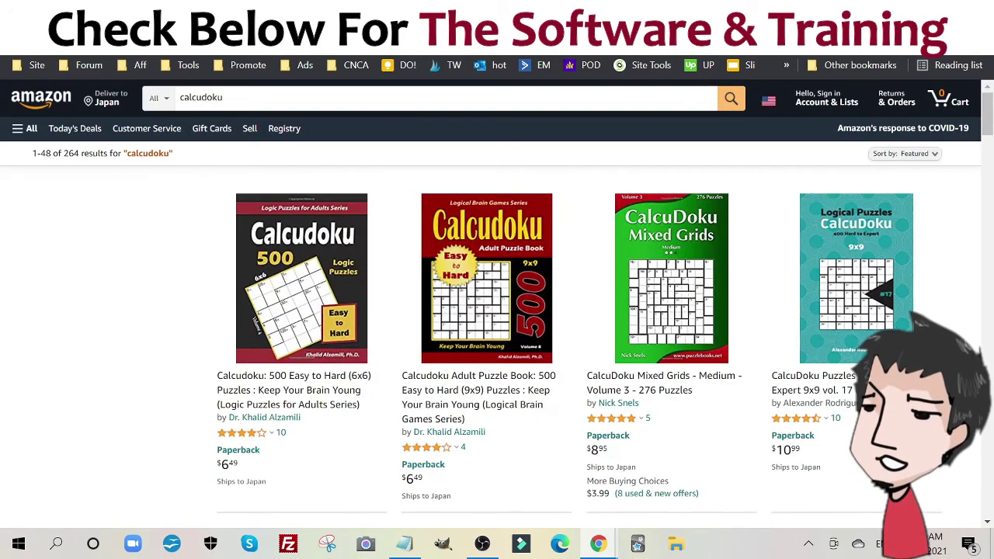
drag(73, 153, 93, 153)
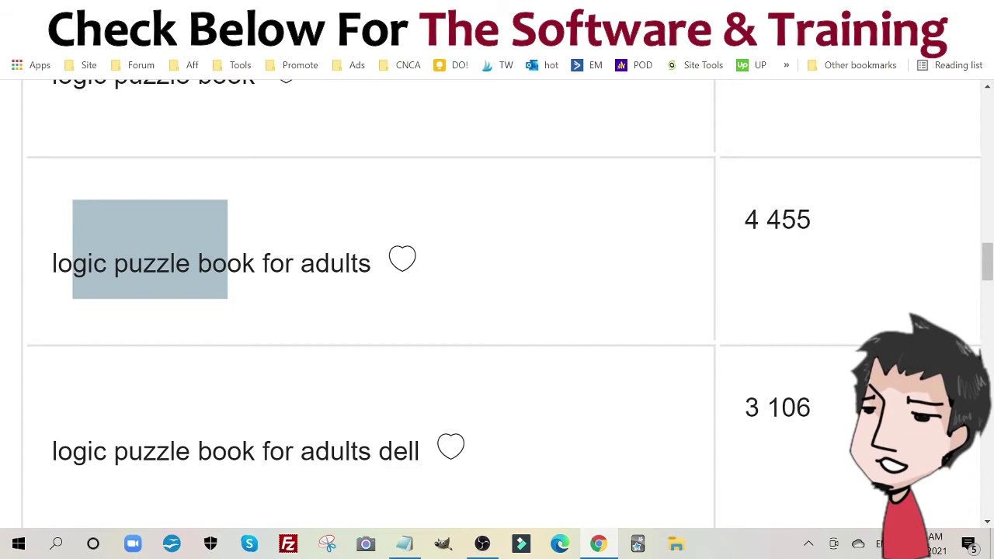
Move from the keyword tab to the solved puzzle grid tab, then the GPL results tab.
click(481, 23)
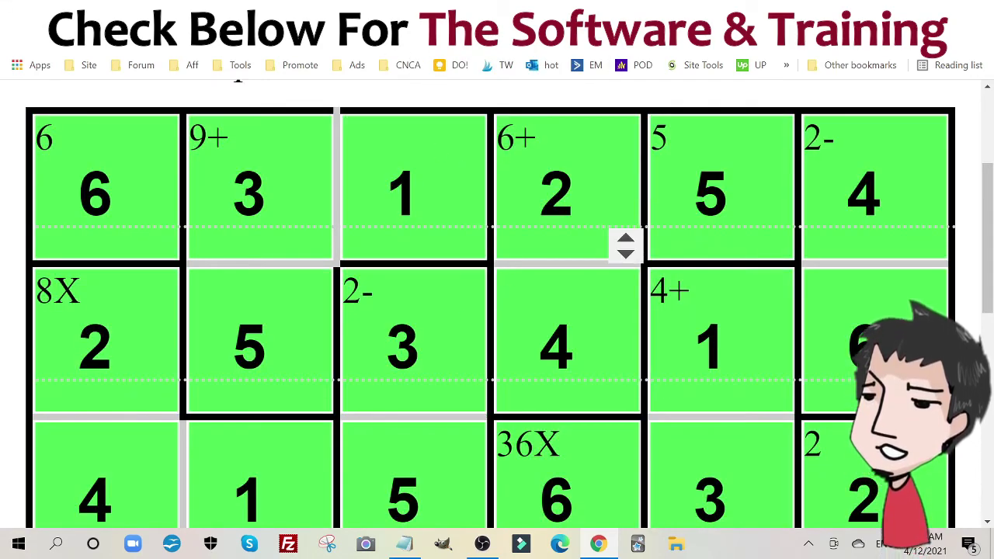
click(419, 24)
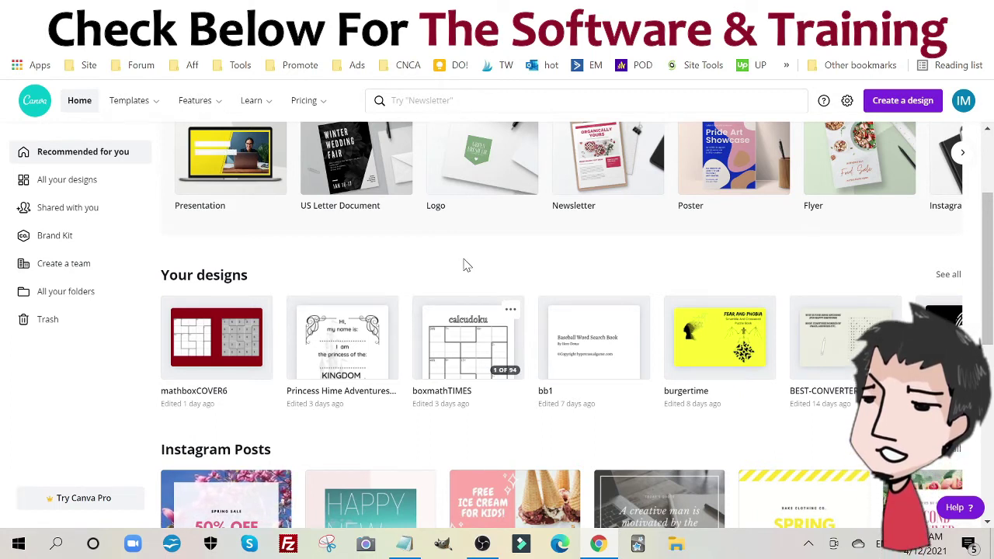
Open the Create a design options on the Canva home page.
click(901, 103)
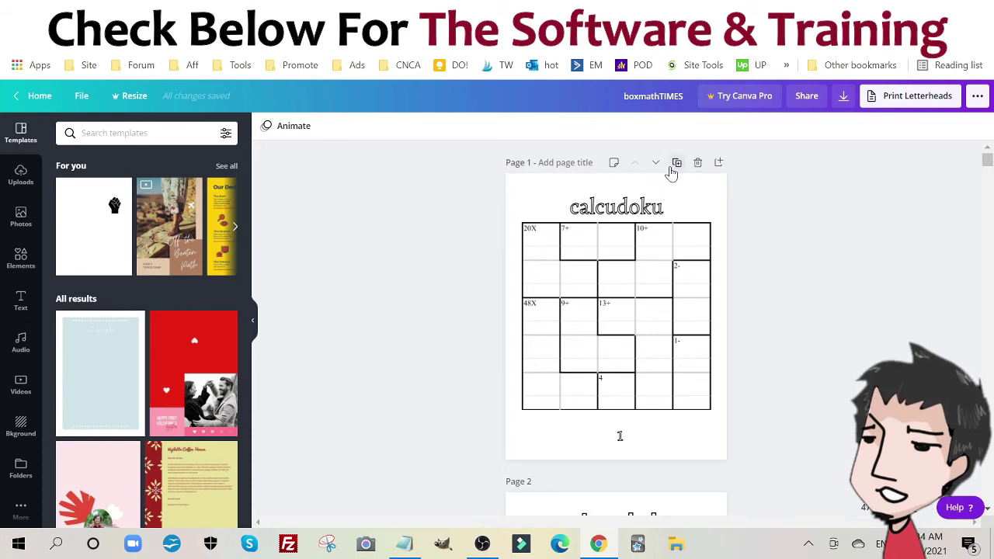
Duplicate the first calcudoku puzzle page.
scroll(798, 239, down, 5)
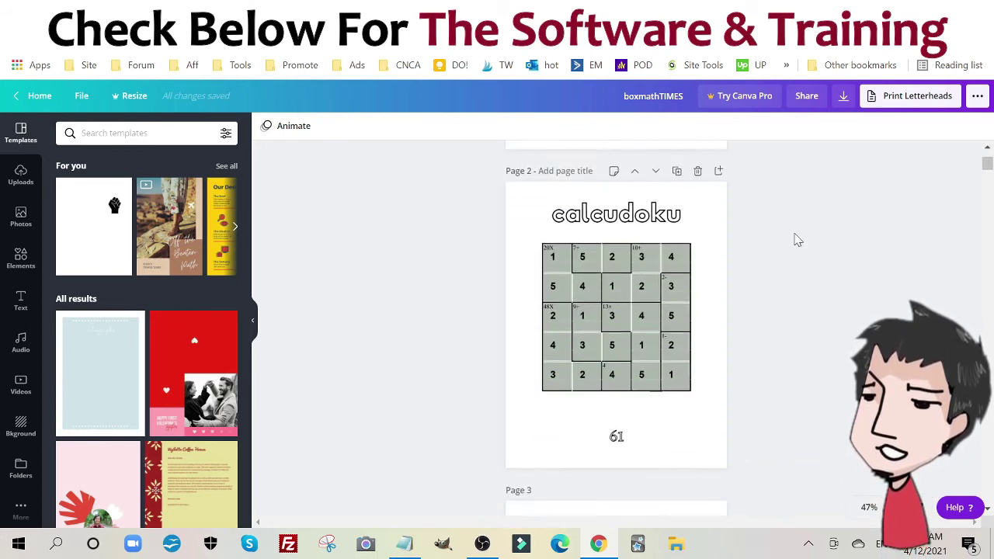
scroll(798, 239, up, 5)
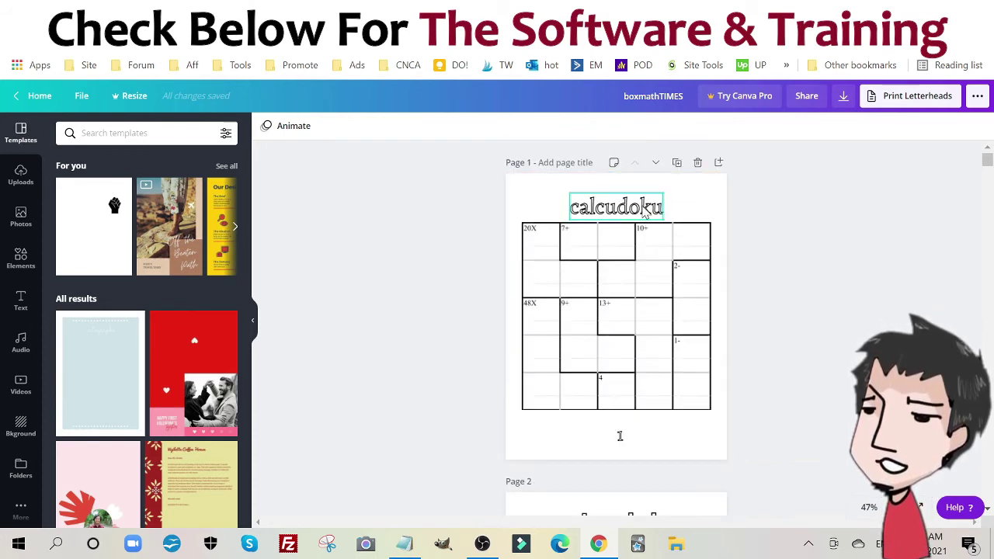
scroll(668, 209, down, 4)
scroll(544, 245, up, 4)
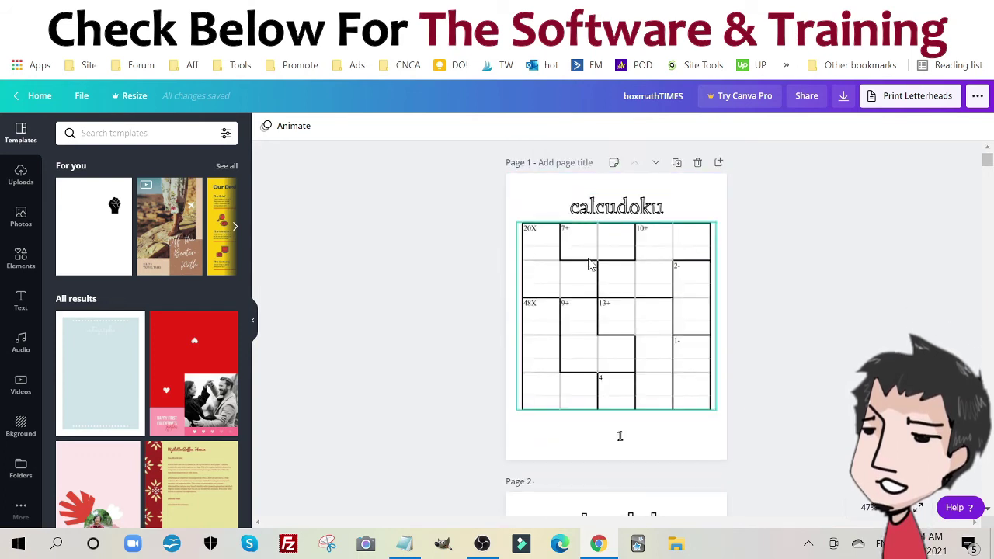
scroll(647, 301, down, 3)
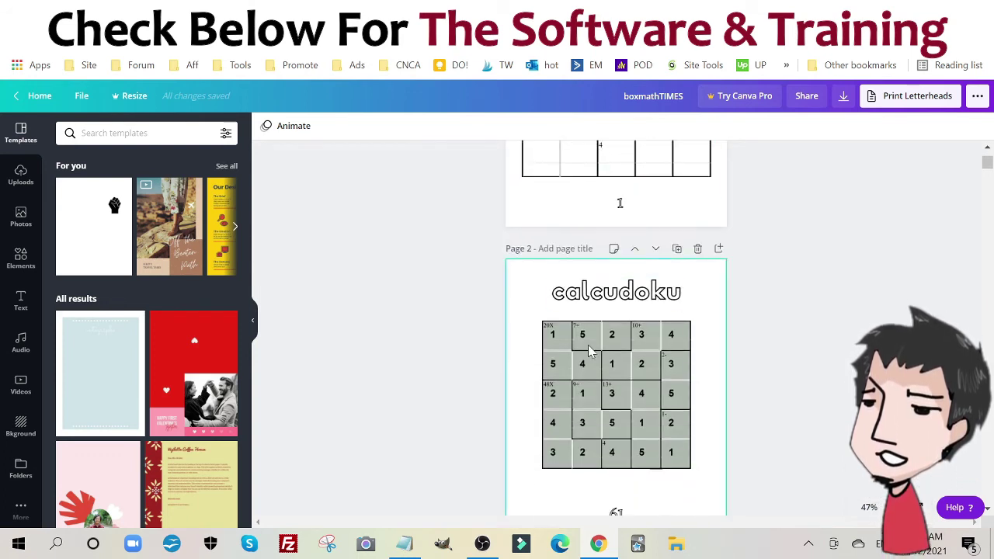
scroll(676, 365, up, 3)
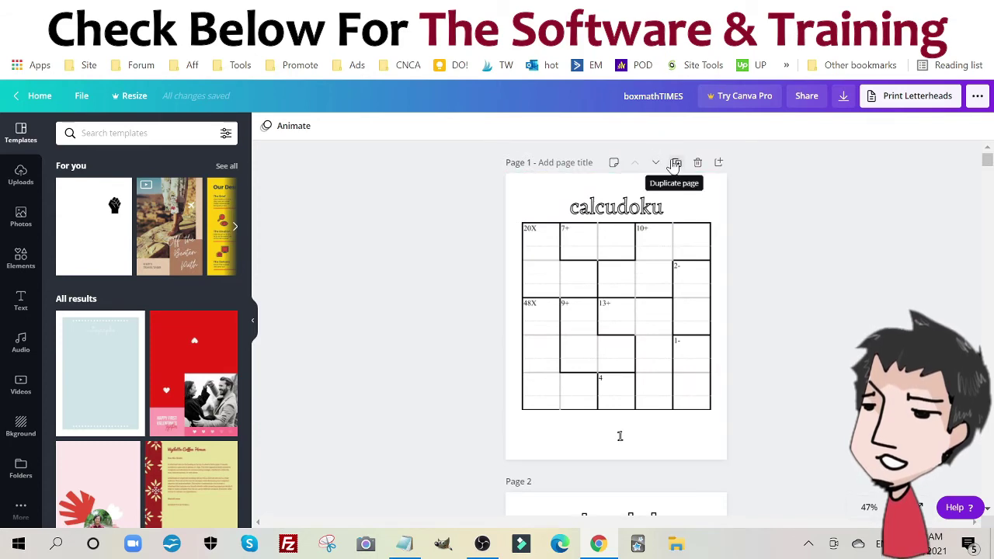
click(675, 164)
Delete the puzzle grid, calcudoku title and page number from page 1.
scroll(672, 168, up, 3)
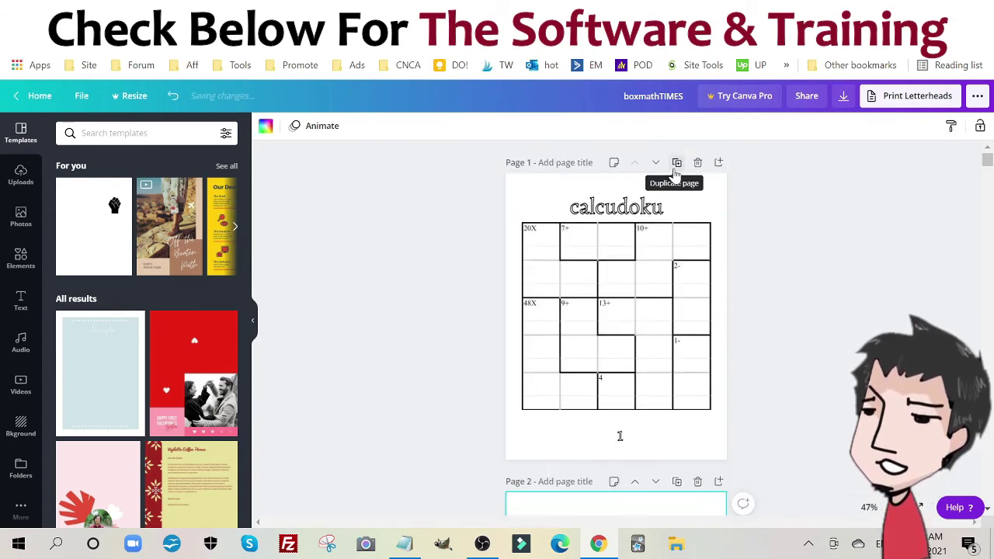
scroll(827, 295, up, 3)
drag(812, 362, 381, 295)
key(Delete)
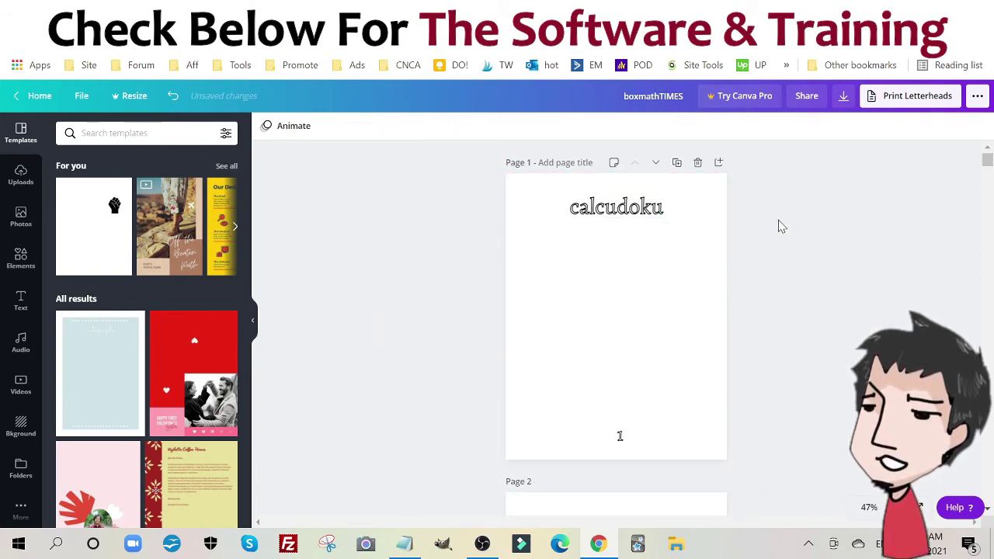
drag(778, 220, 515, 178)
key(Delete)
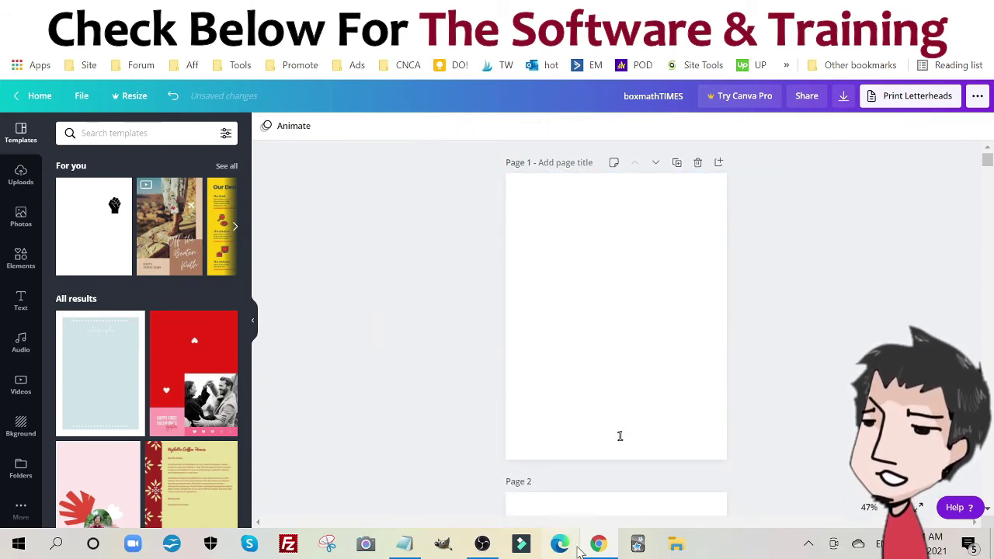
click(620, 436)
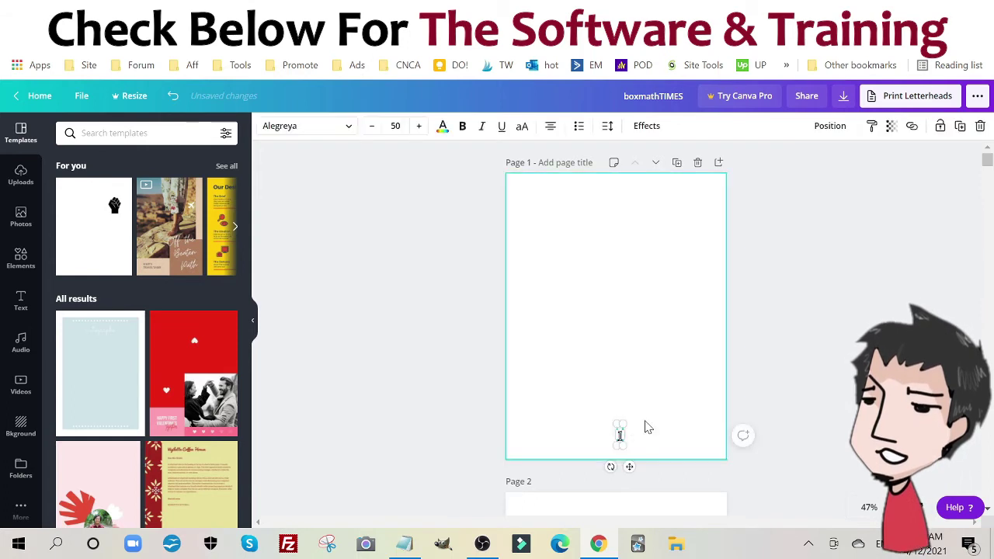
key(Delete)
Select and delete all content on page 2.
scroll(794, 355, down, 4)
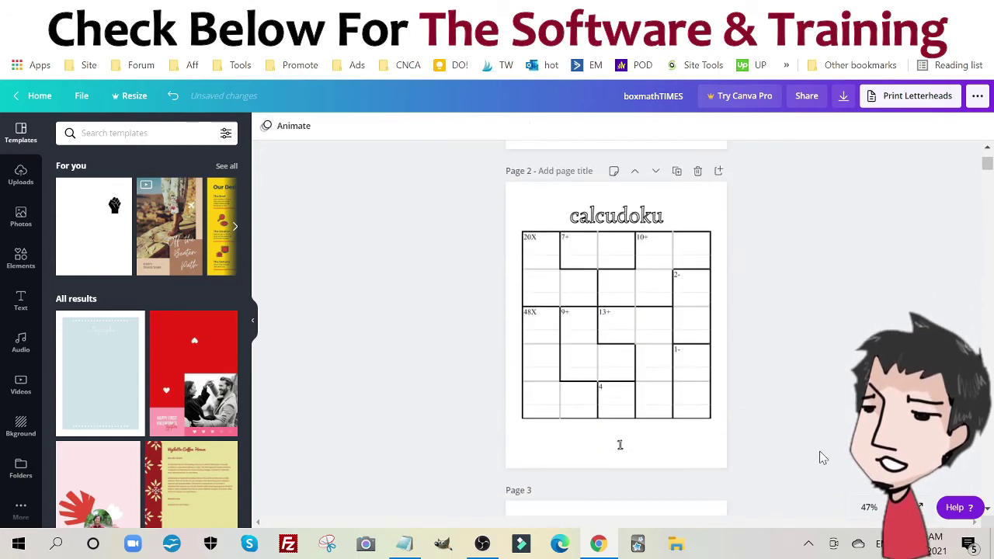
drag(806, 458, 445, 179)
key(Delete)
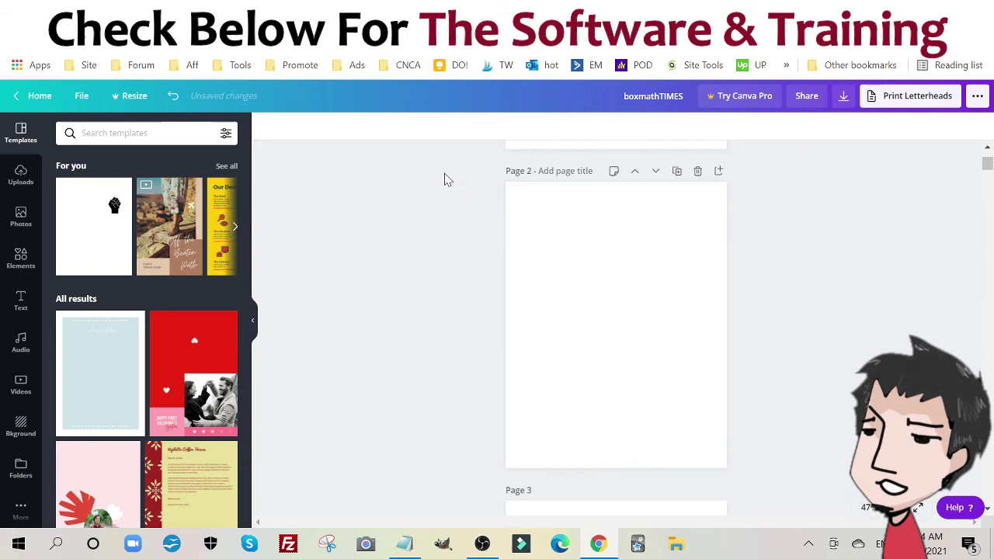
scroll(445, 178, up, 4)
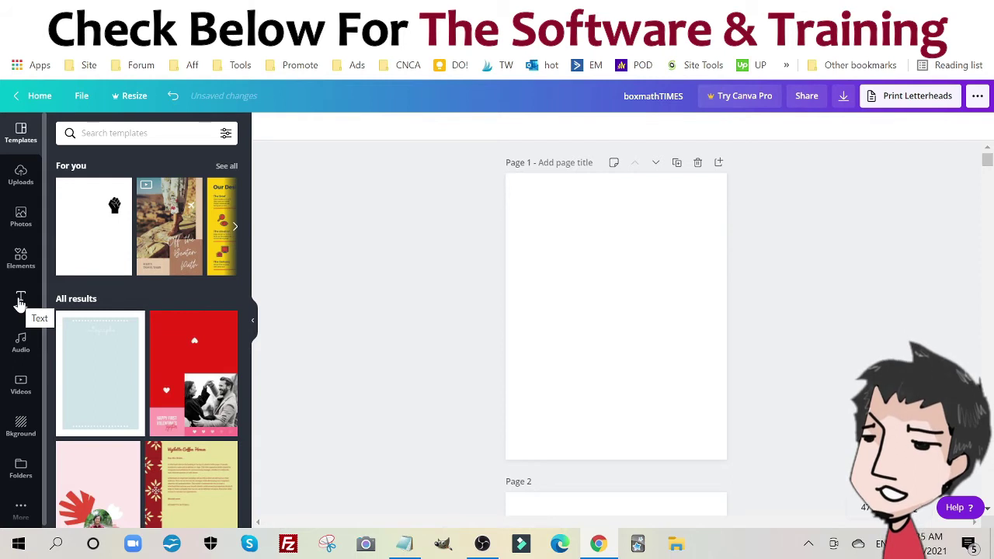
Add a default 'Add a heading' text box to the middle of the blank first page.
click(20, 300)
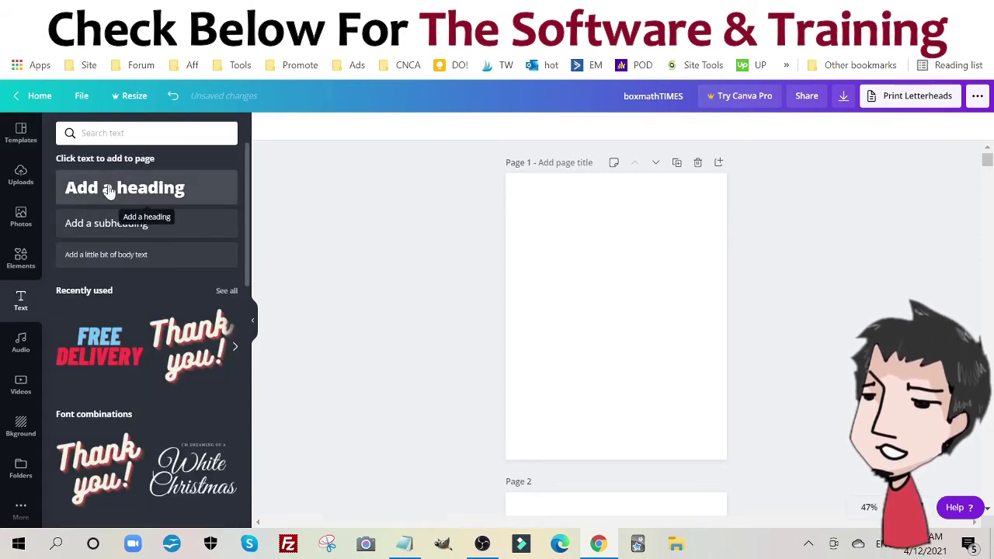
click(108, 190)
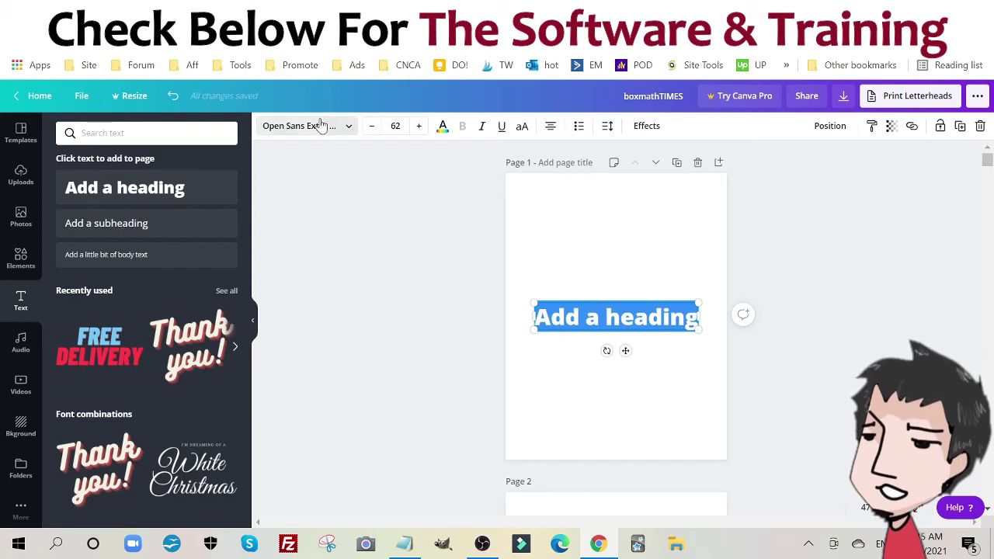
click(321, 124)
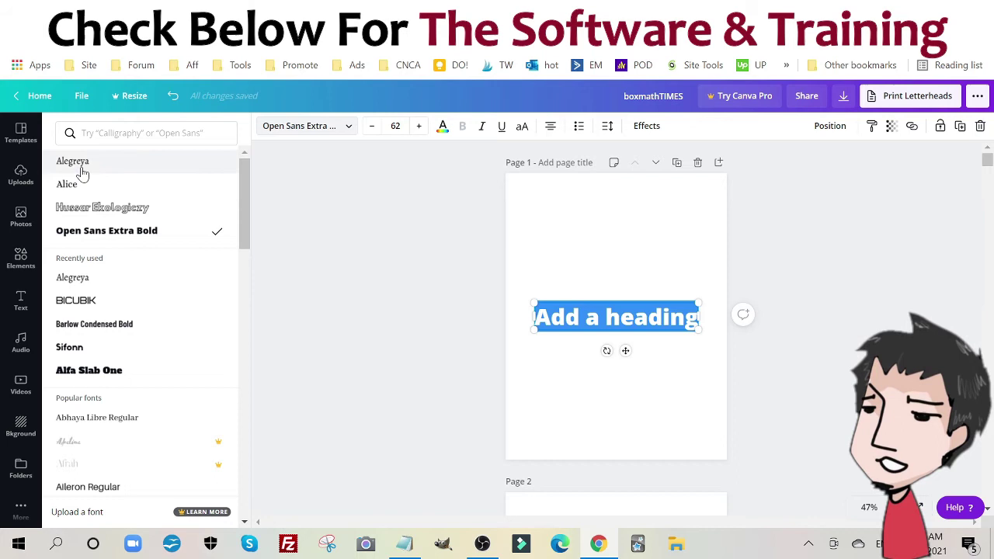
Set the heading font to Alegreya and give it the Hollow effect.
click(138, 166)
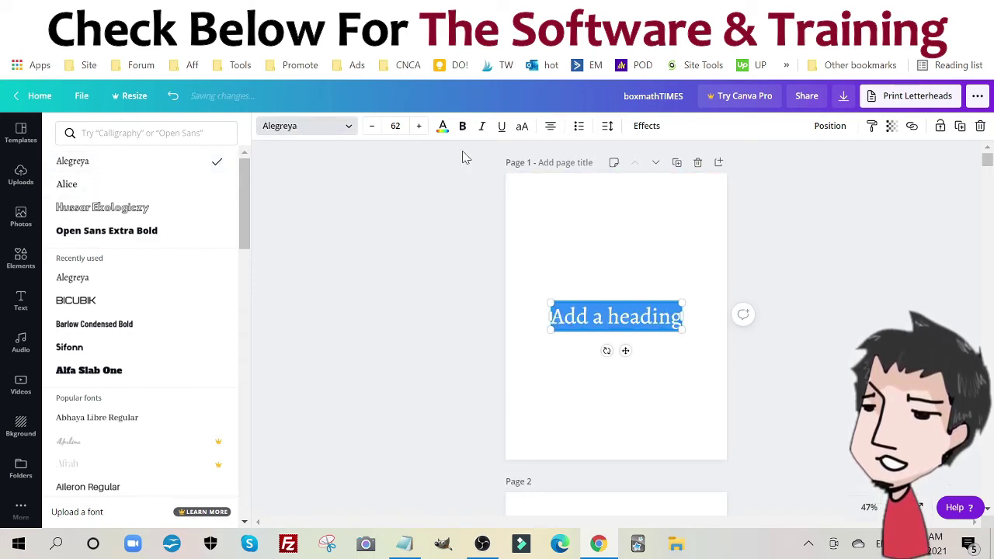
click(649, 129)
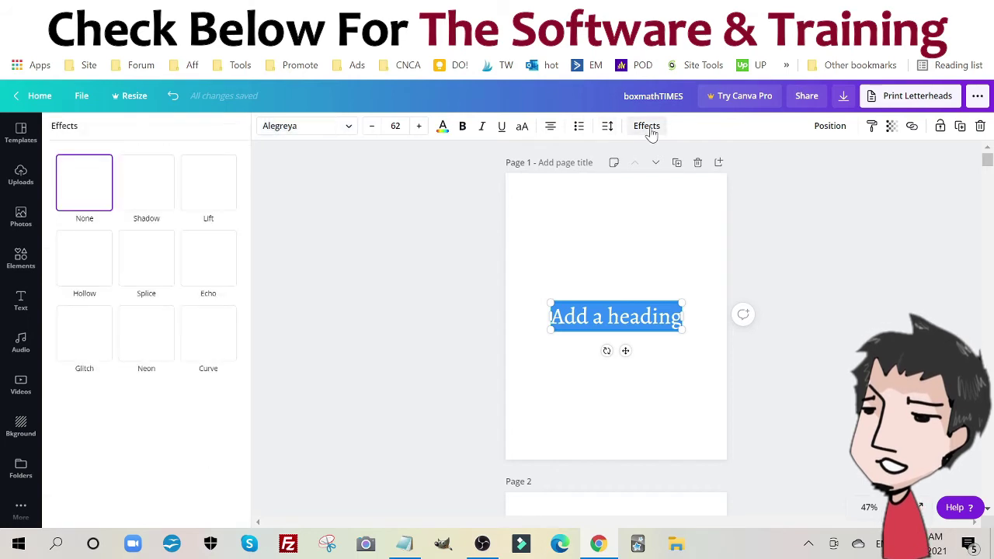
click(92, 260)
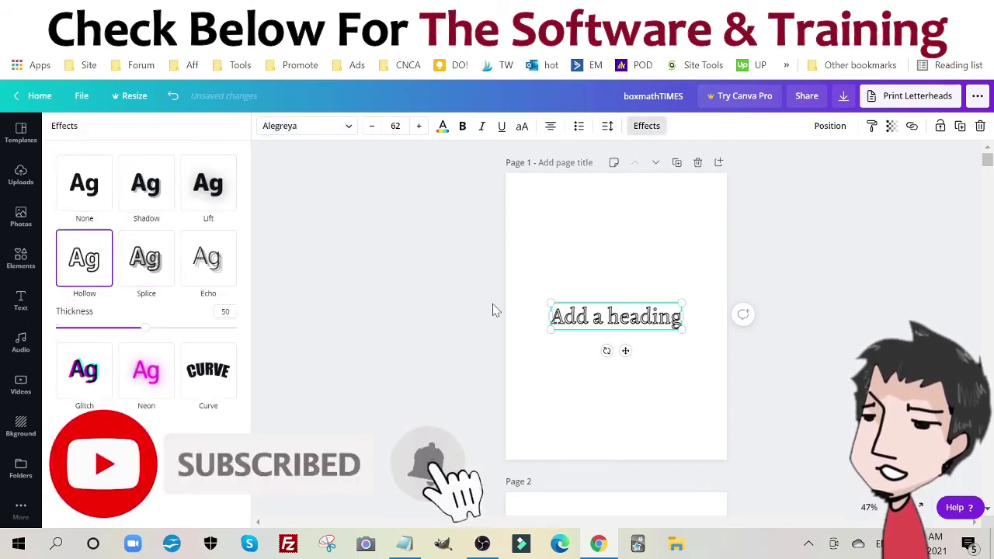
Change the heading text to 'Calcudoku', shrink it to size 47.6 and move it to the page top.
double_click(614, 314)
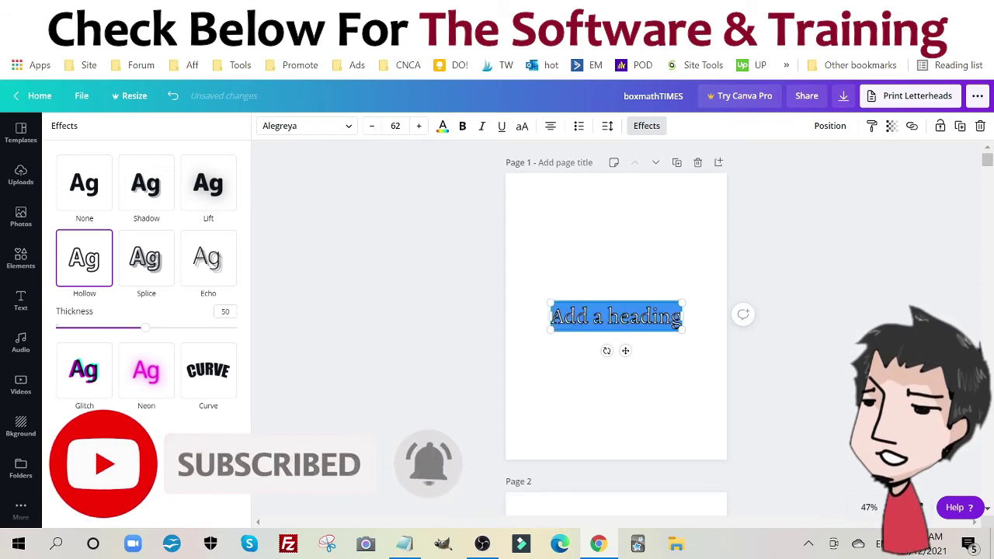
text(Cal)
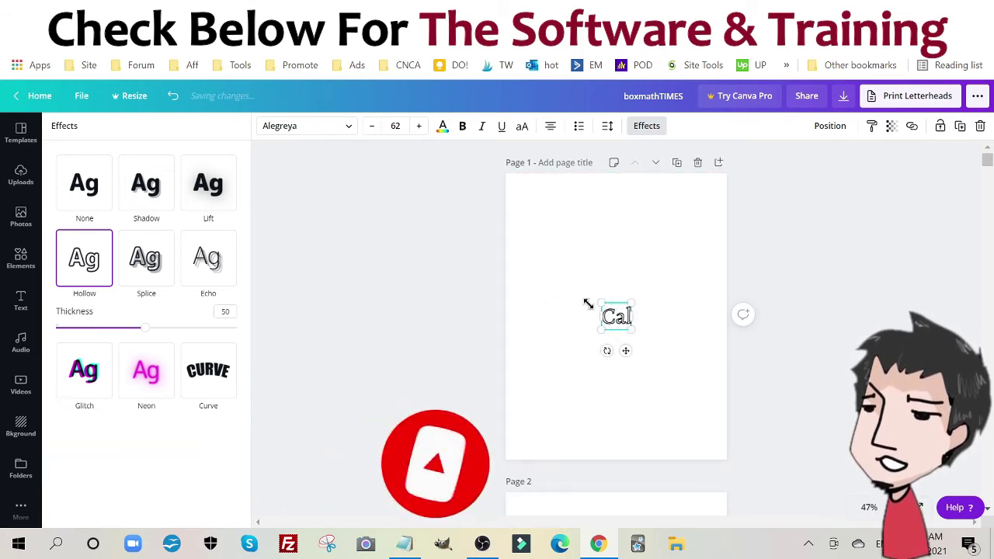
text(cudoku)
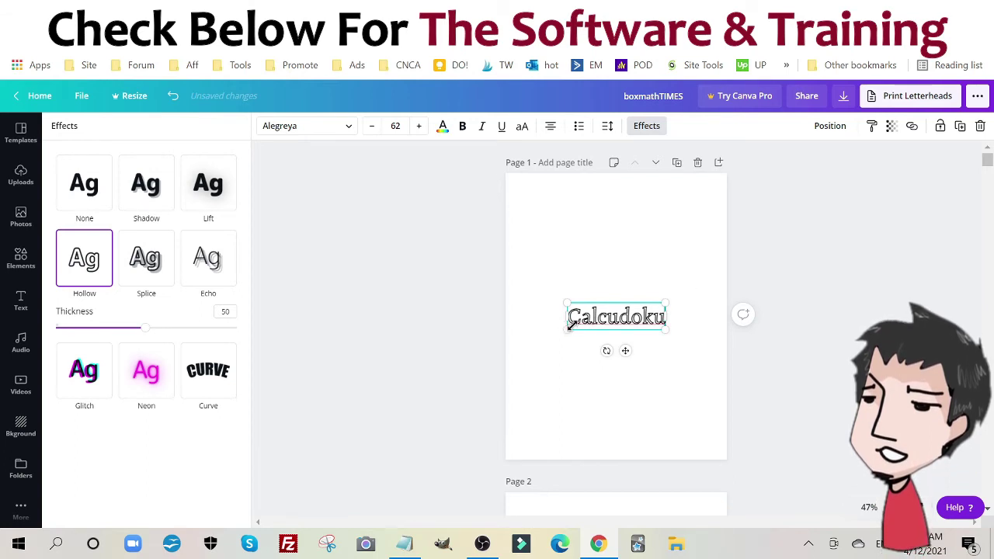
drag(568, 327, 588, 322)
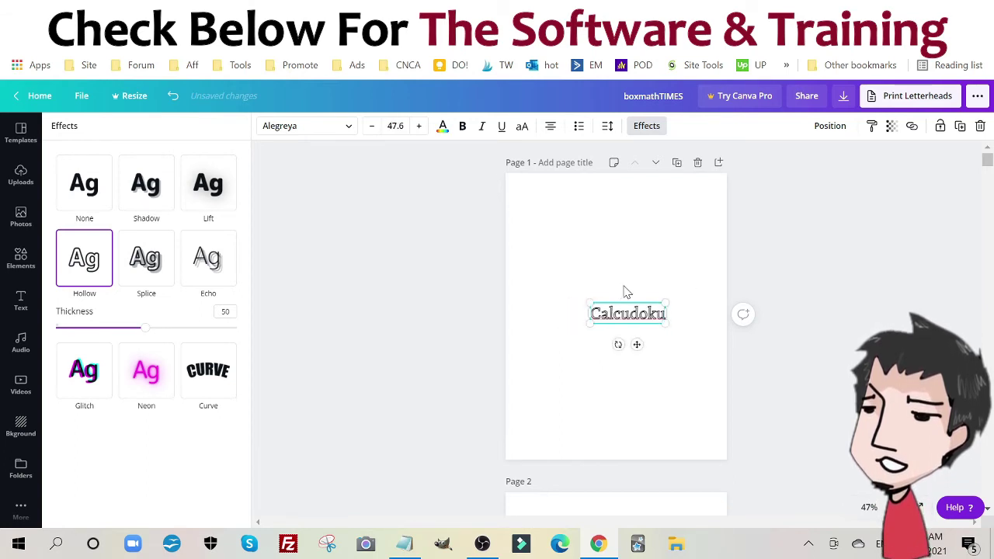
drag(628, 295, 614, 186)
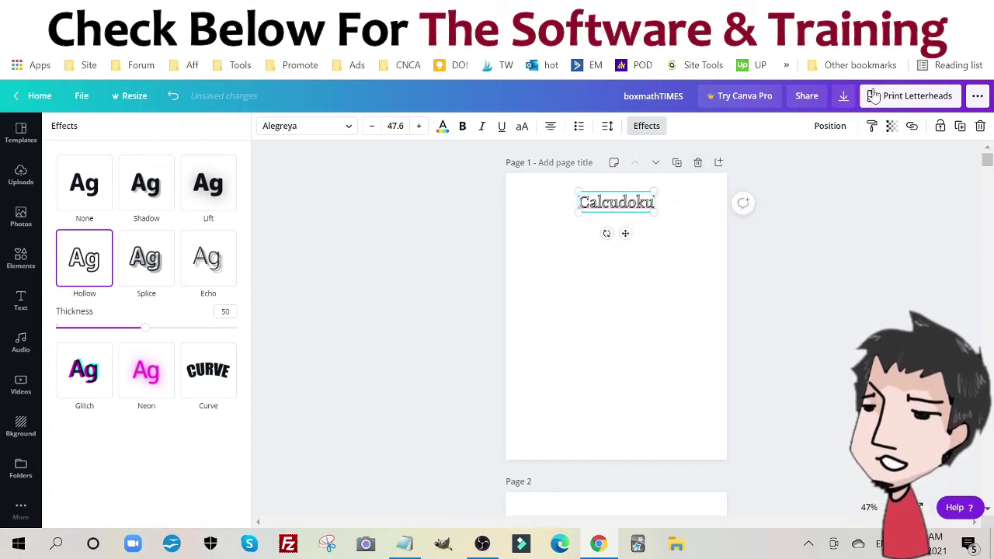
Duplicate the Calcudoku title, move the copy to the page bottom and change its text to '1'.
click(958, 126)
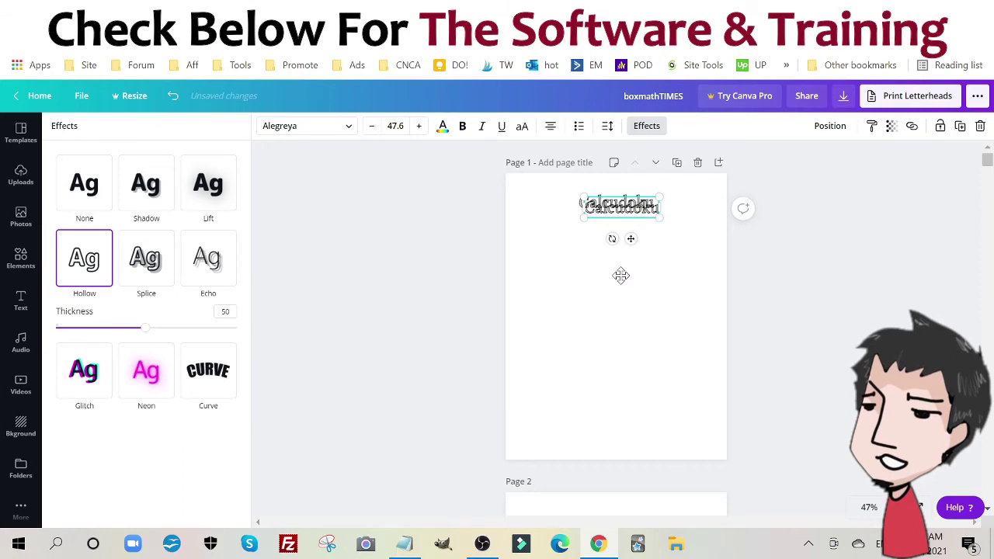
drag(621, 204, 625, 431)
double_click(621, 437)
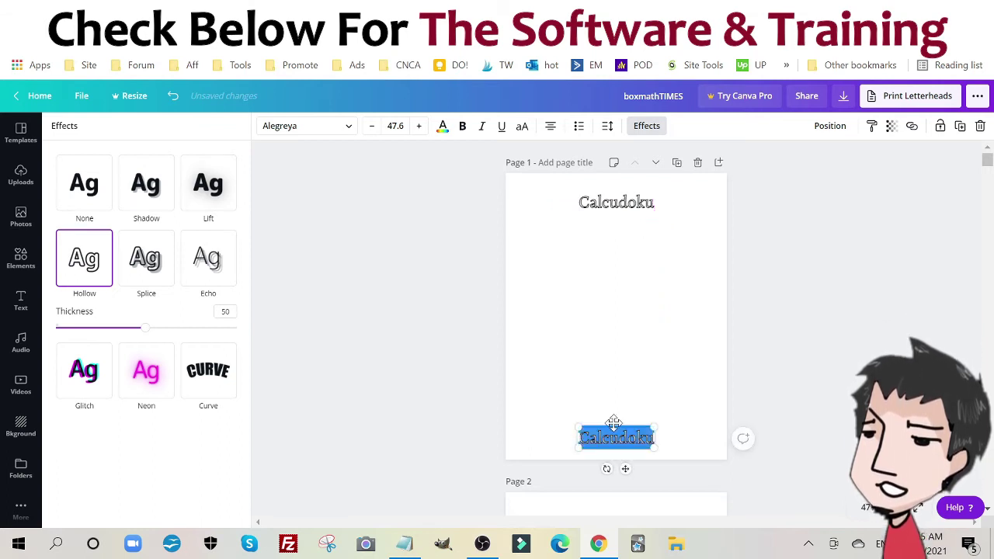
text(1)
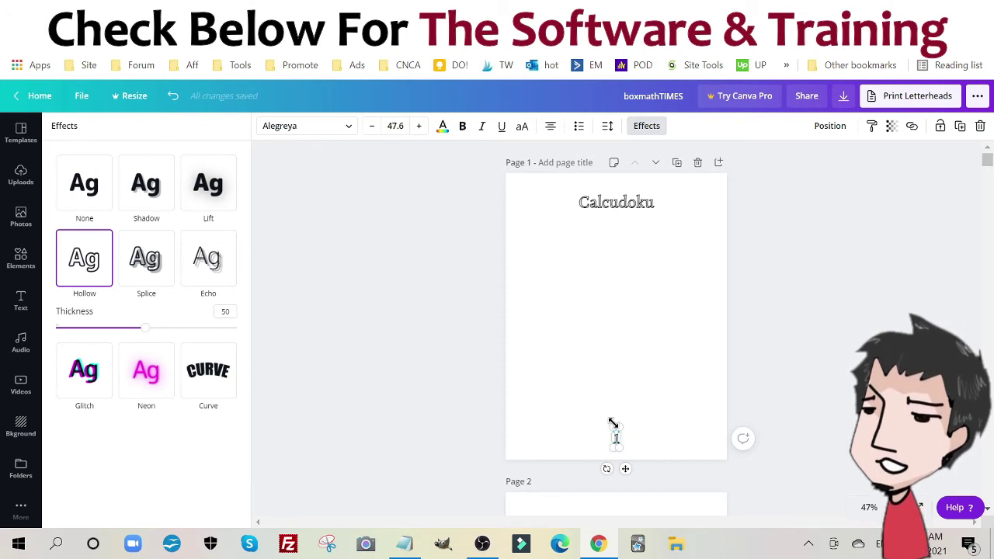
Capture the Calcudoku grid with the screenshot extension and add the blank grid image to page 1.
click(448, 402)
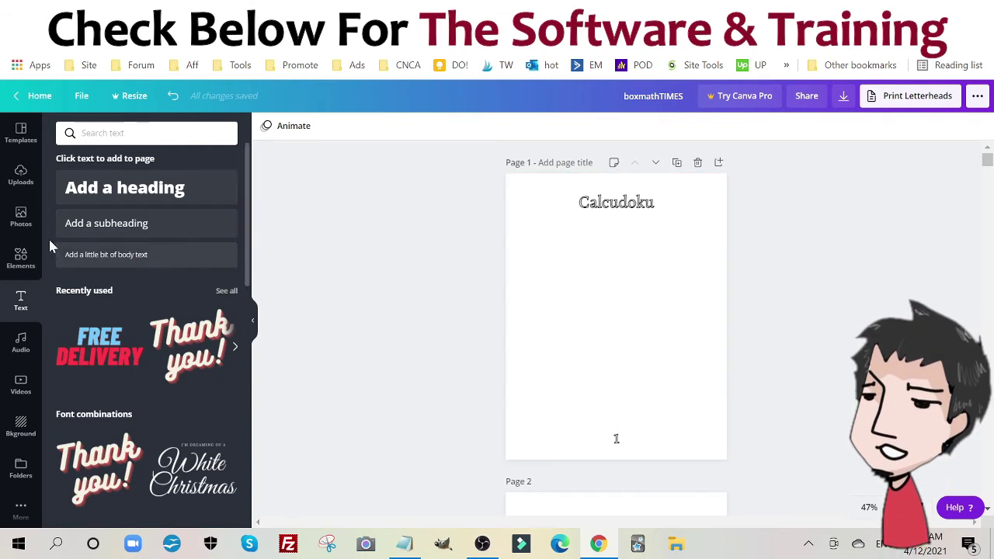
click(598, 39)
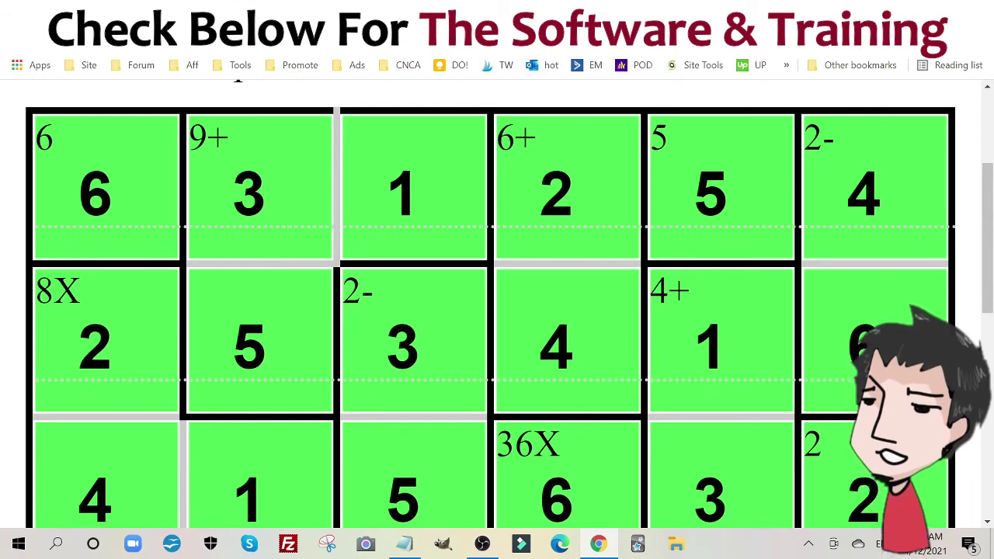
click(579, 39)
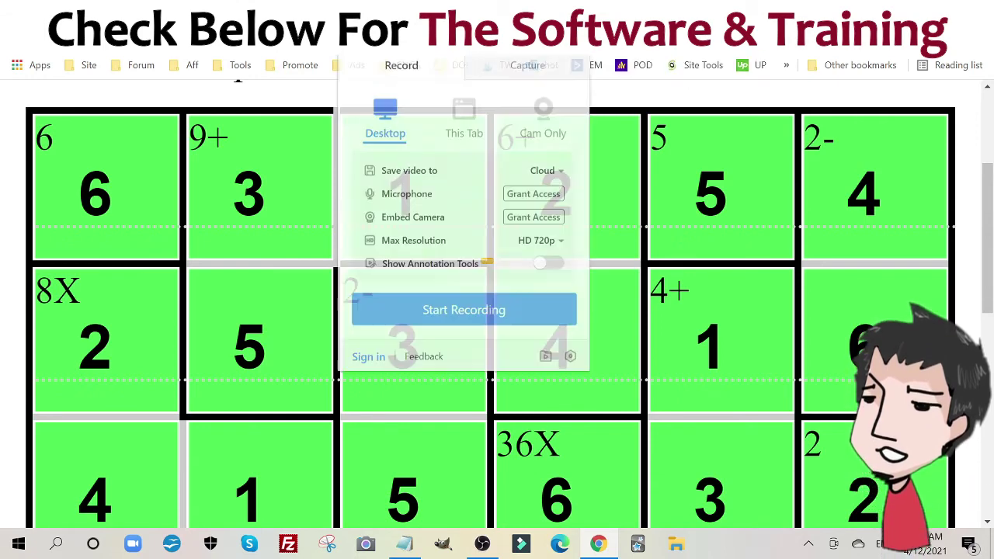
click(518, 72)
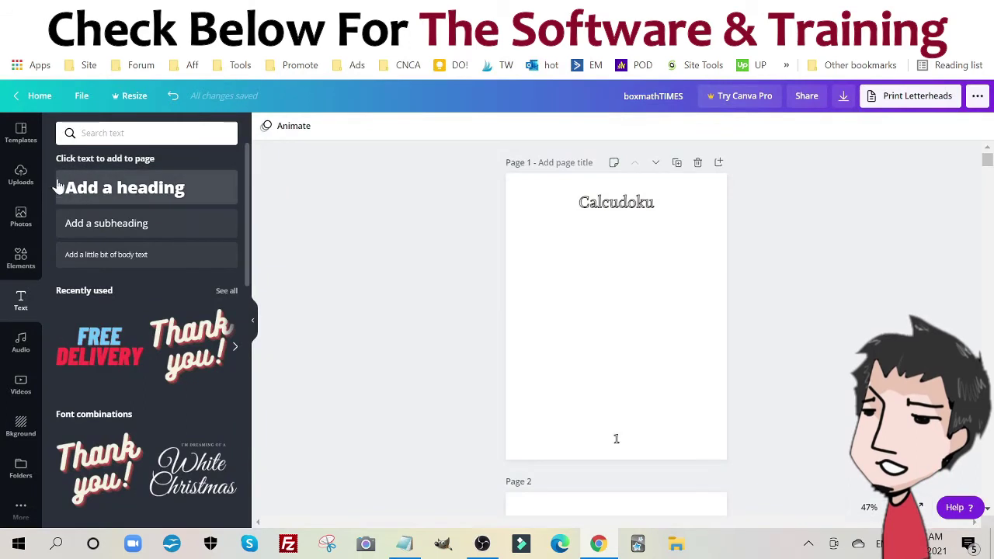
click(35, 181)
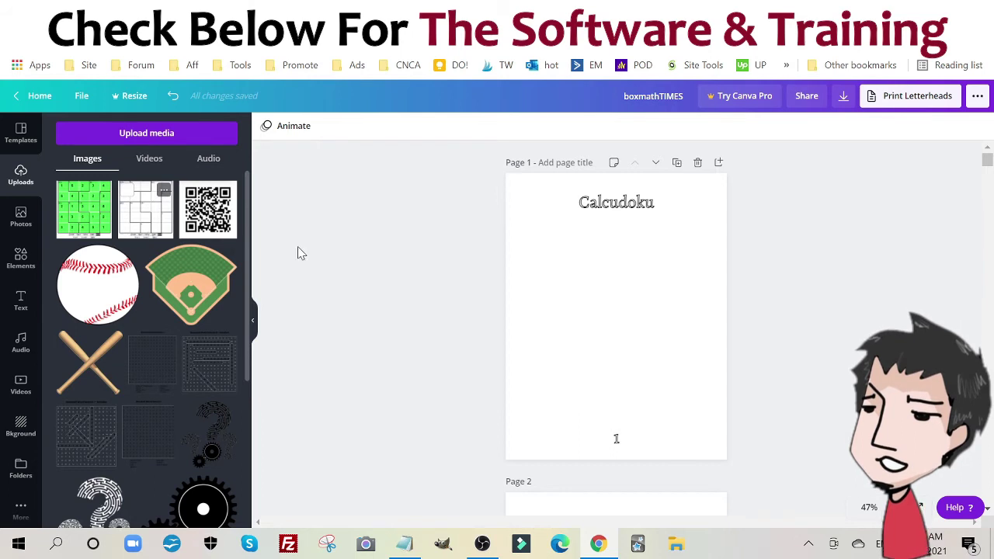
click(145, 221)
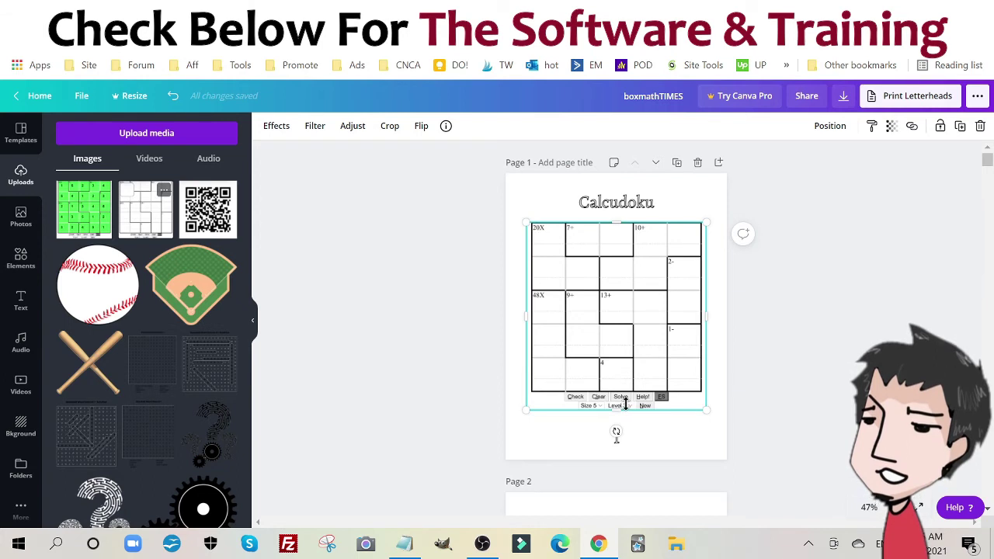
Crop the button row off the grid, enlarge it and centre it between title and page number.
drag(618, 413, 617, 395)
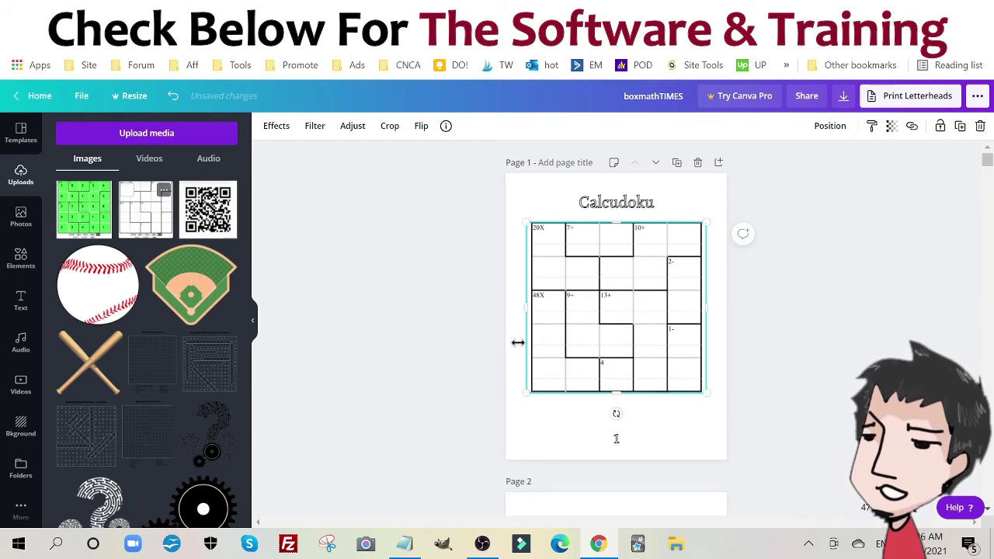
drag(529, 394, 518, 406)
drag(703, 408, 711, 418)
drag(600, 355, 604, 349)
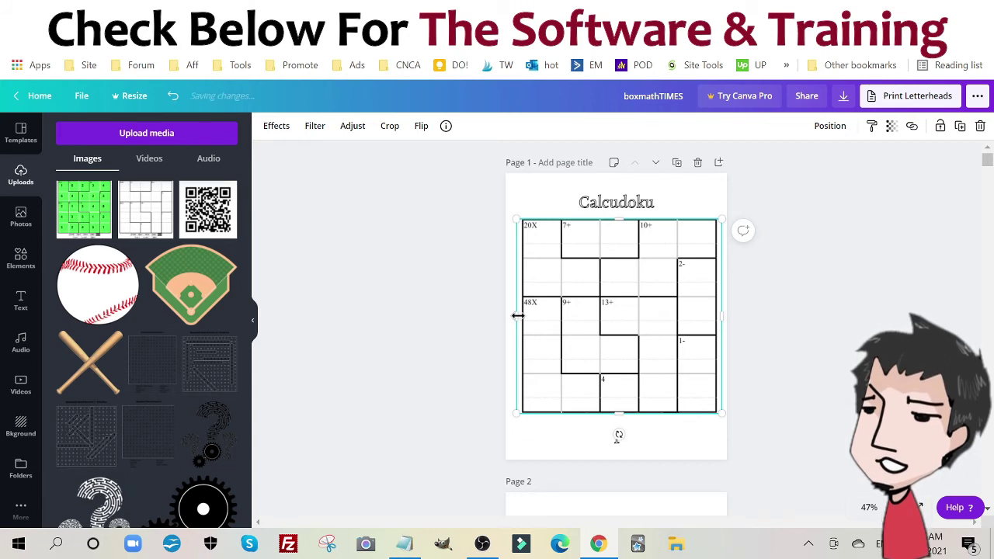
drag(518, 316, 518, 315)
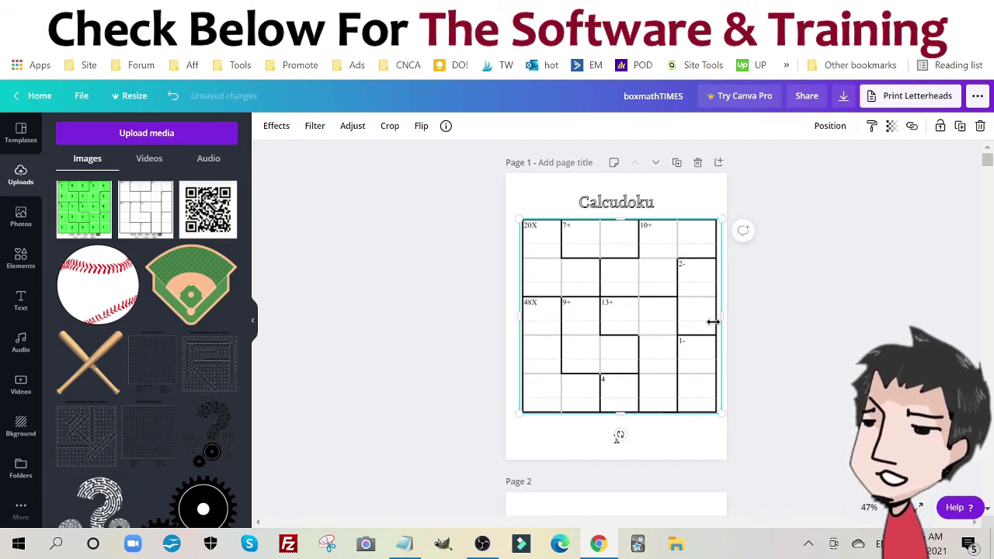
drag(721, 321, 717, 322)
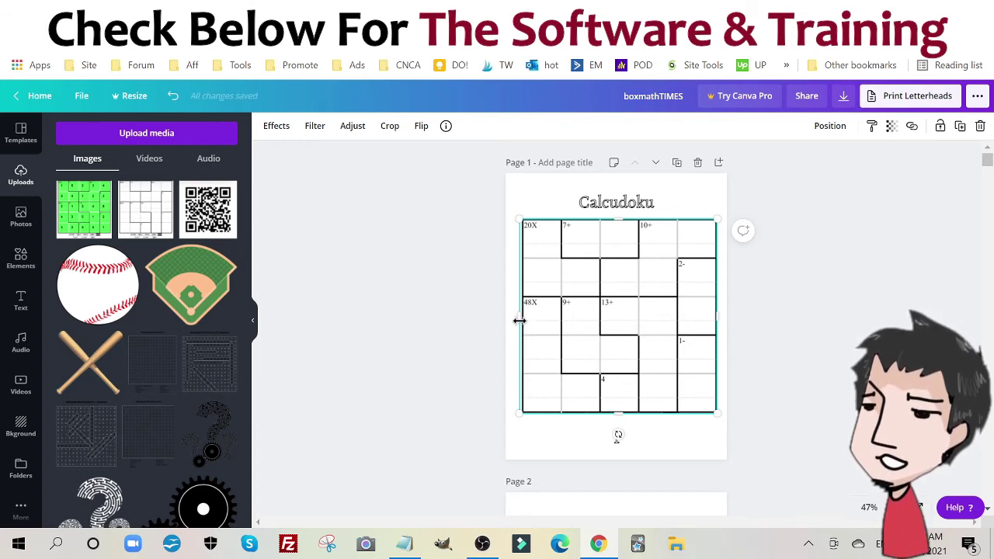
drag(519, 321, 566, 317)
Duplicate the Calcudoku puzzle page to create Page 2.
click(349, 287)
scroll(378, 288, down, 3)
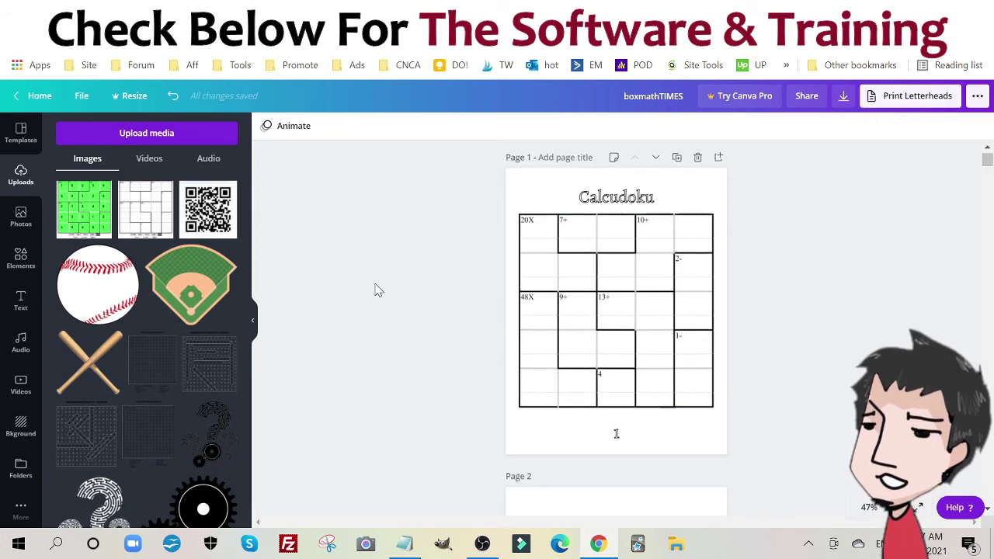
scroll(394, 295, up, 3)
scroll(745, 277, down, 3)
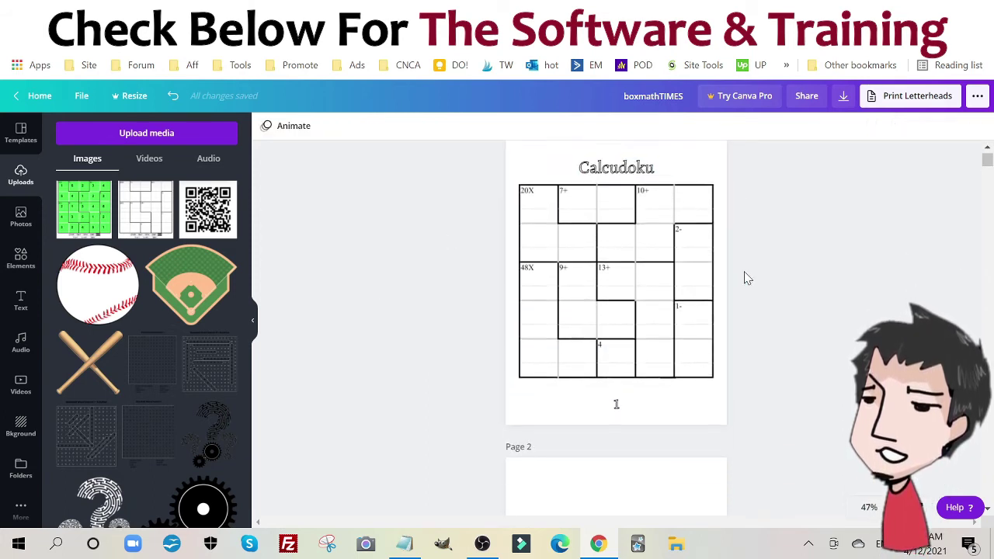
scroll(622, 268, down, 2)
scroll(610, 264, up, 5)
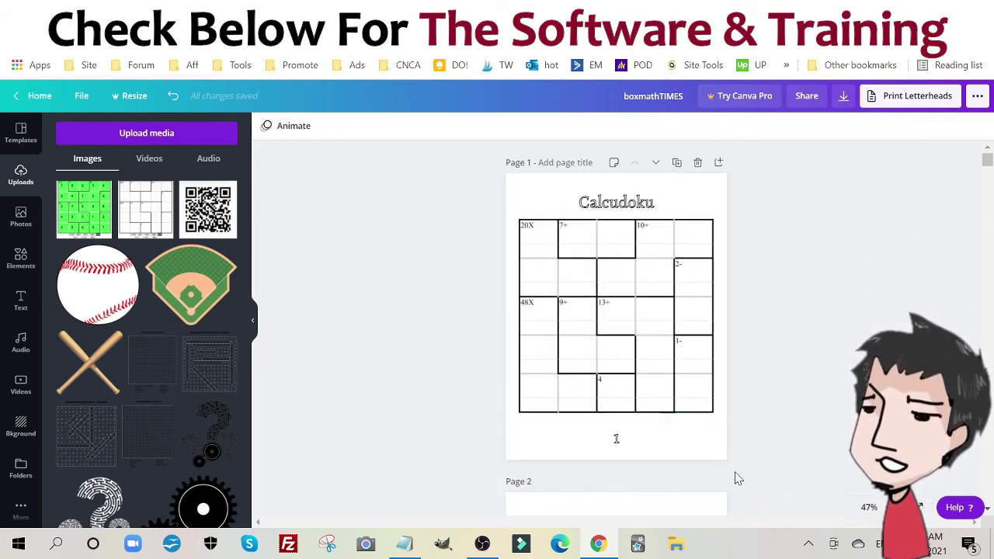
click(677, 163)
Retitle Page 1's heading to 'Calcudoku 1'.
click(618, 221)
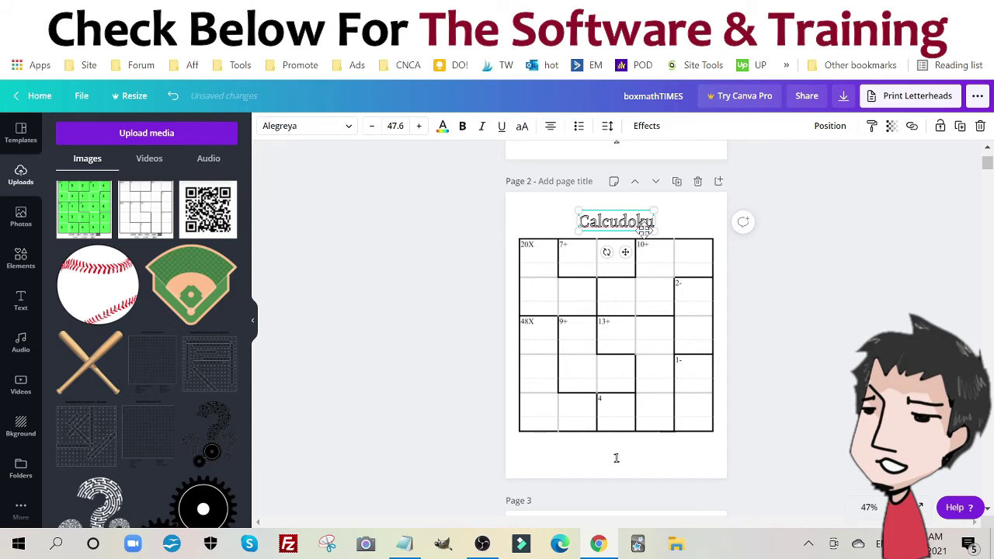
scroll(648, 229, up, 4)
click(616, 204)
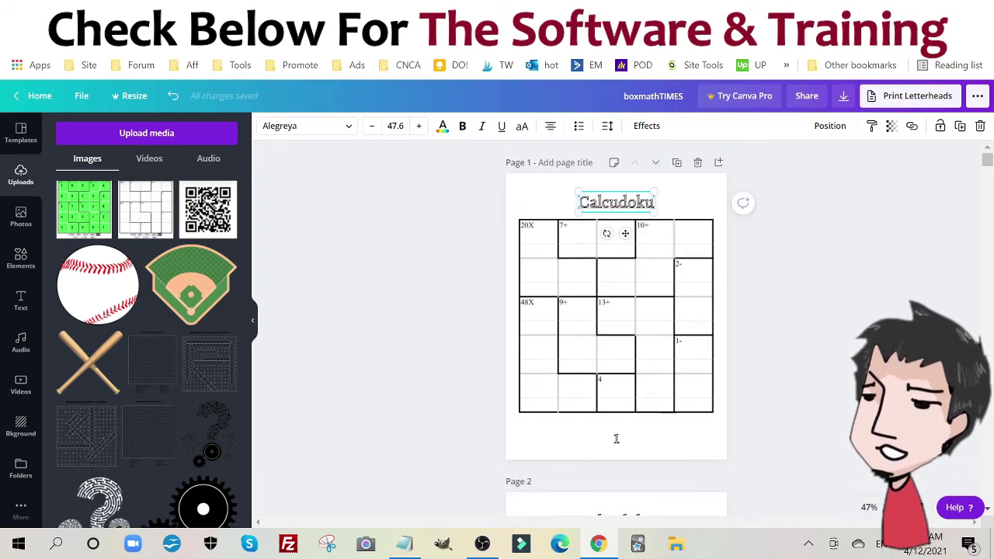
text(1)
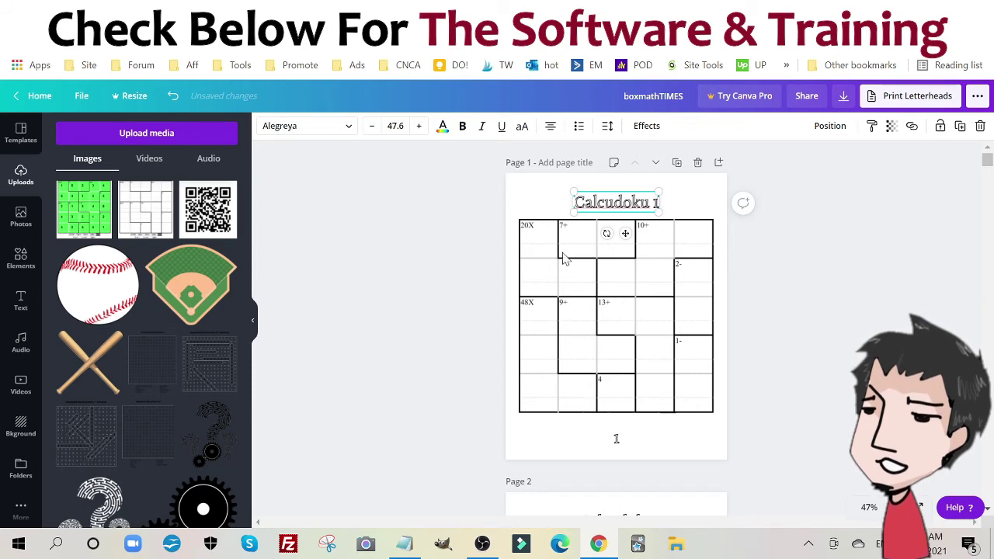
click(626, 453)
Delete the page number from Page 1 and nudge its puzzle grid into place.
click(616, 440)
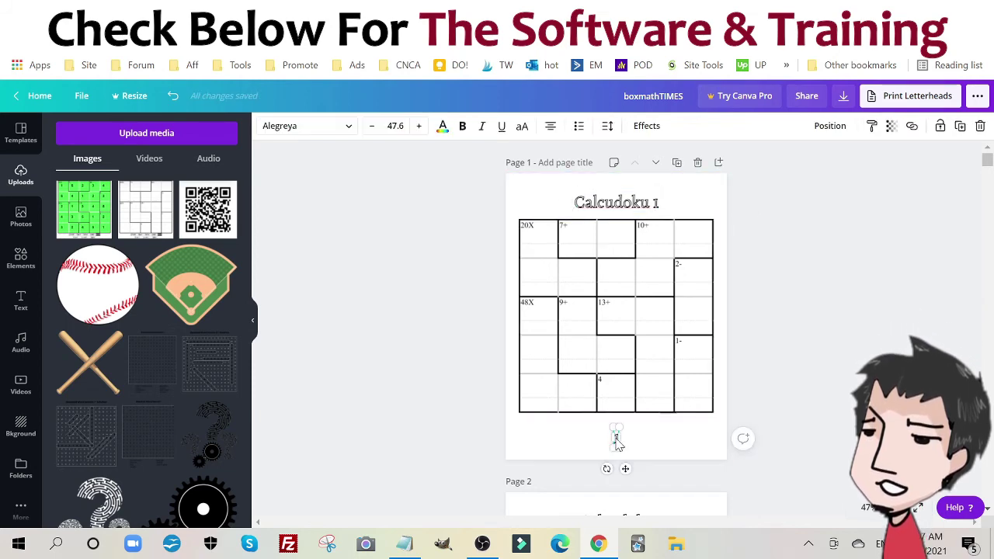
key(Delete)
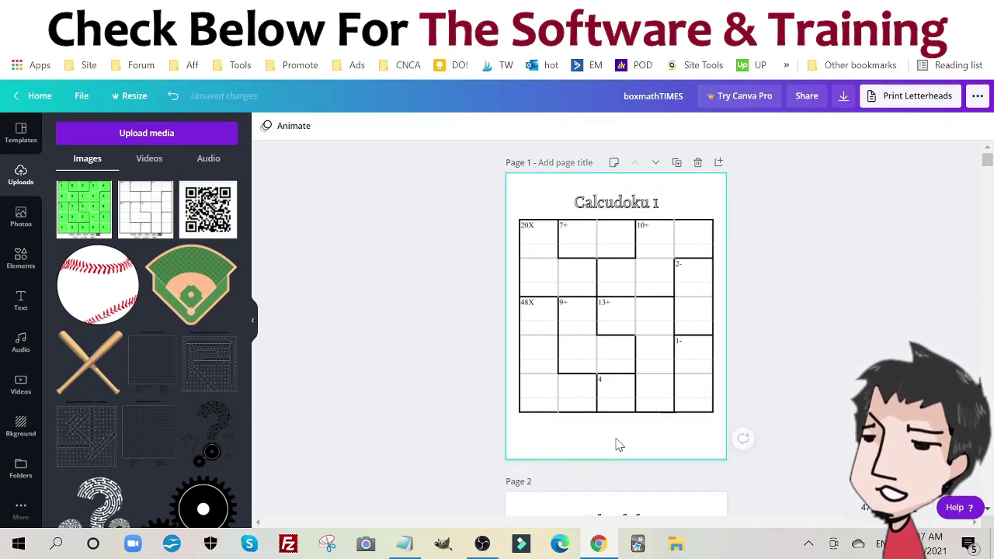
click(639, 344)
drag(639, 344, 654, 316)
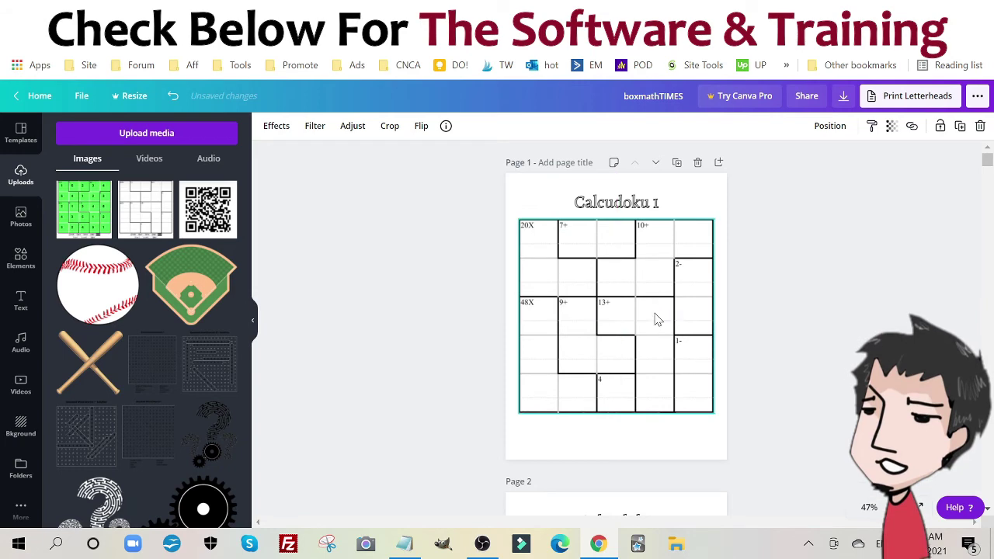
scroll(786, 295, down, 3)
Change Page 2's title text from 'Calcudoku' to 'Answer 1'.
click(588, 289)
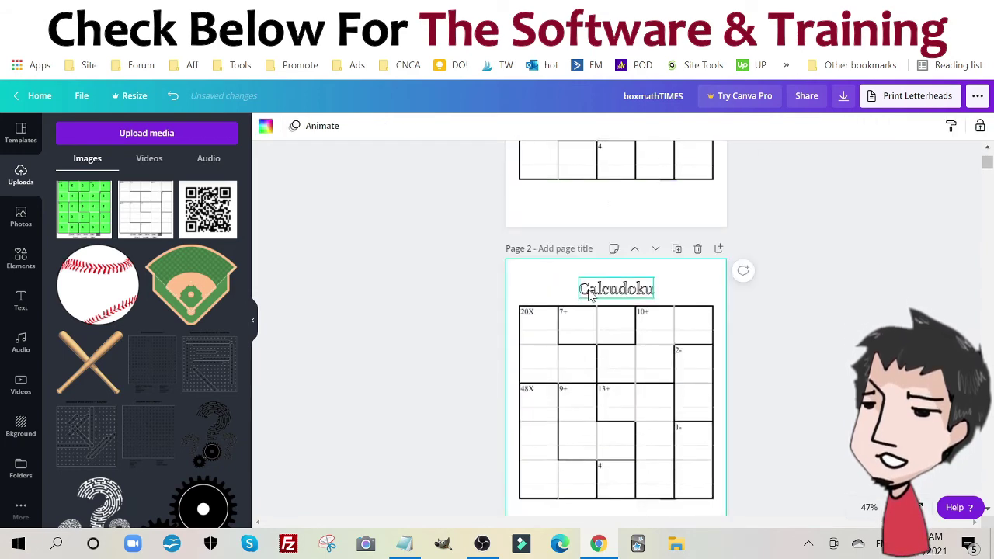
click(588, 289)
key(ctrl+a)
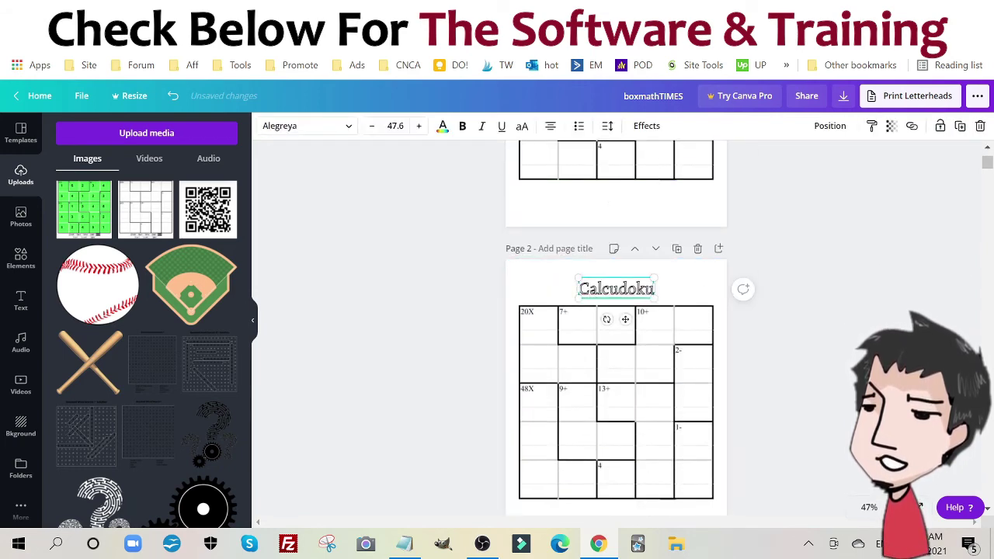
text(An)
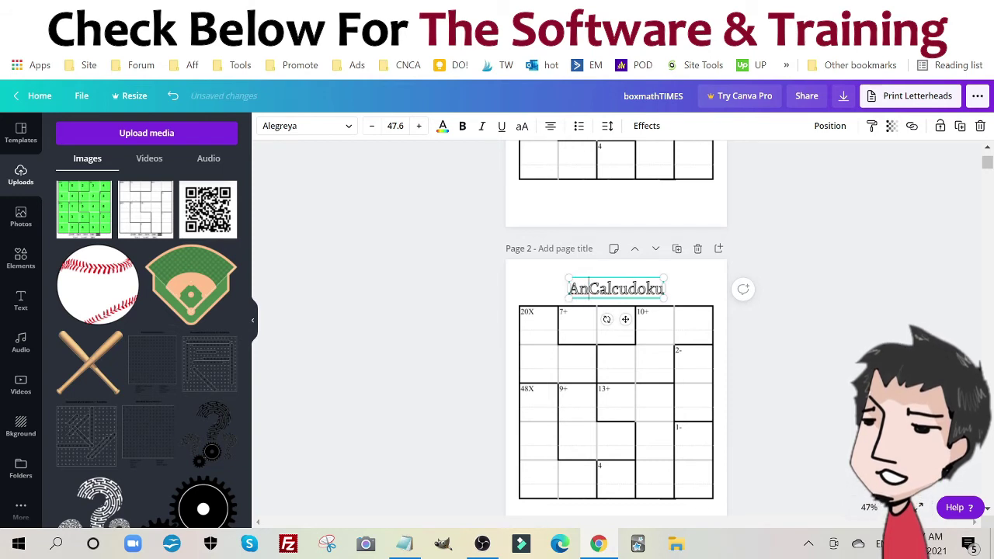
text(swer 1)
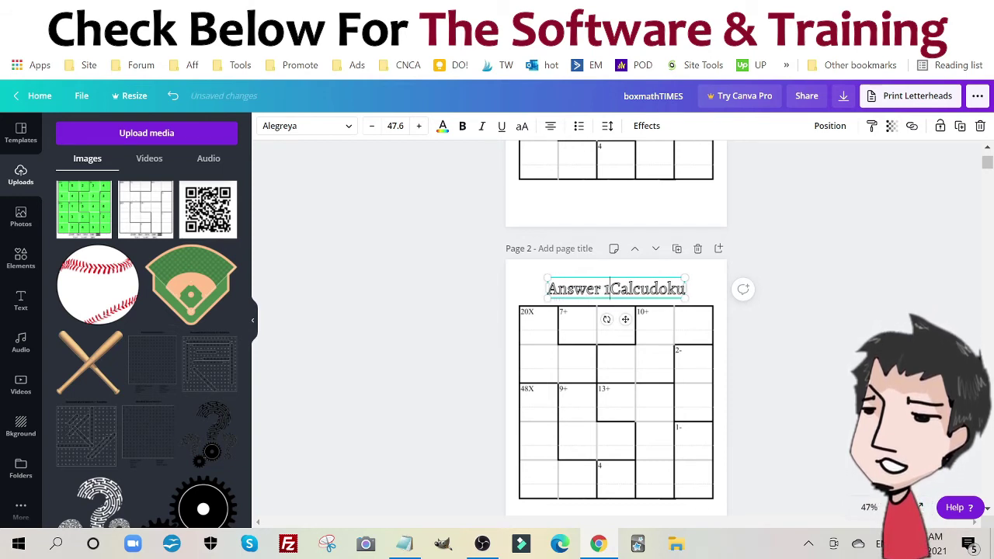
key(shift+End)
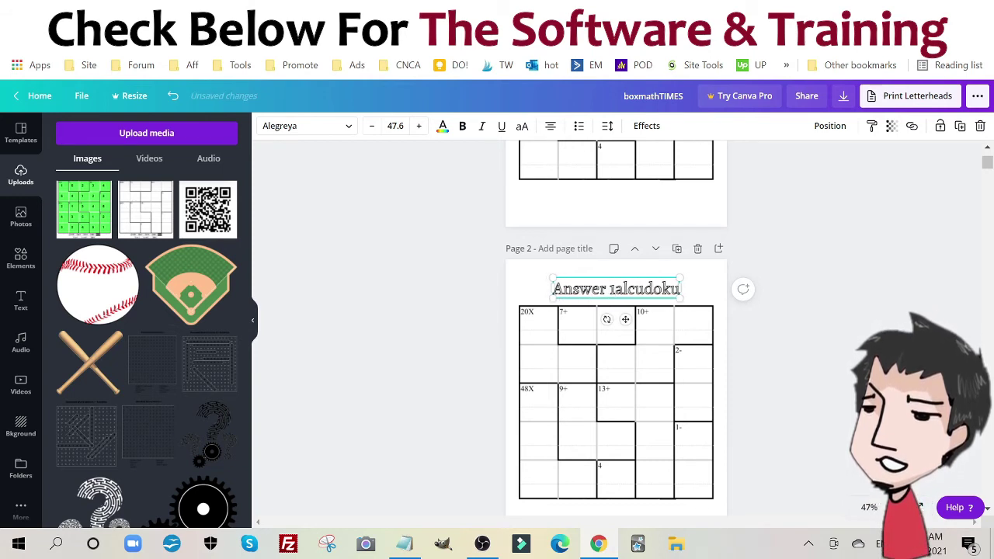
text(1)
click(617, 222)
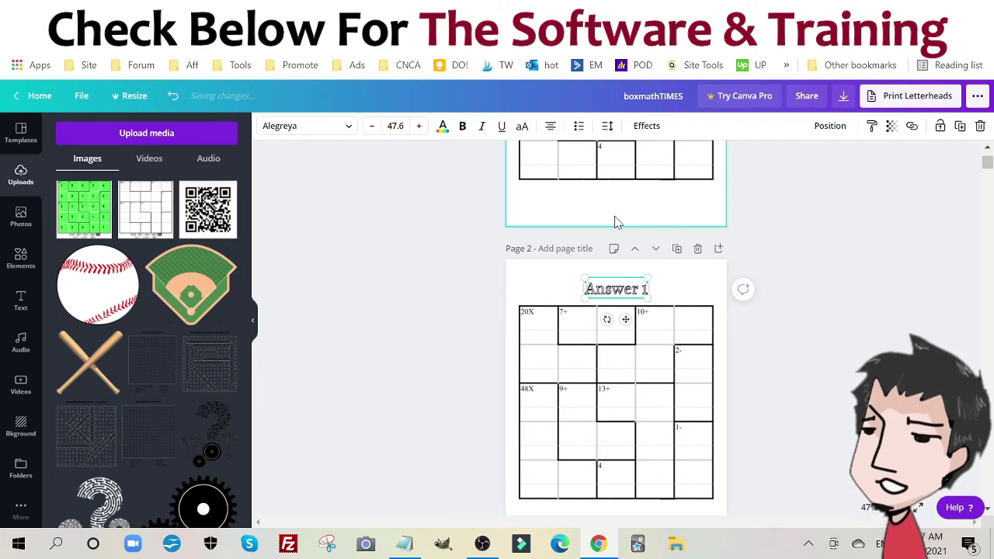
scroll(618, 219, up, 3)
scroll(622, 216, down, 4)
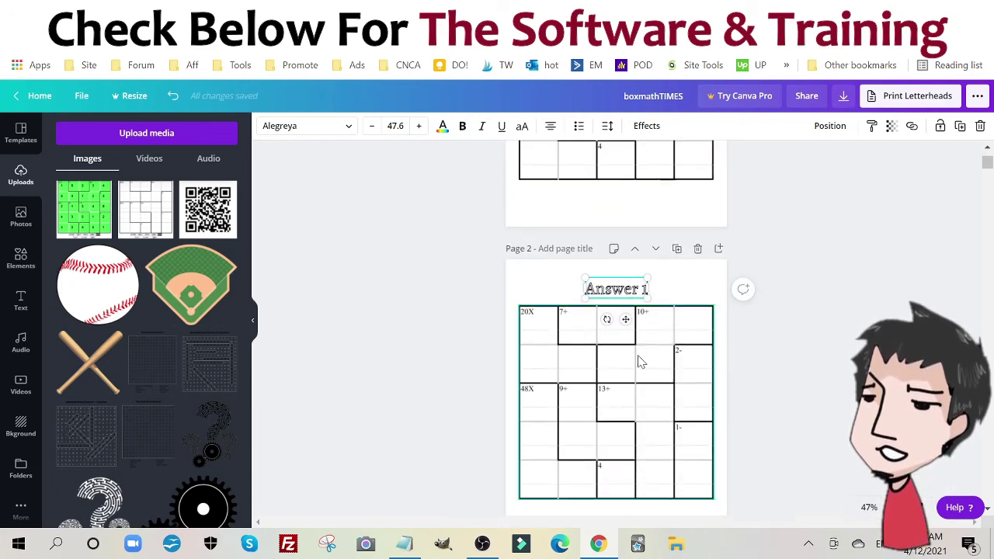
Remove the copied puzzle grid and the page number from page 2.
scroll(639, 360, up, 4)
scroll(632, 295, down, 4)
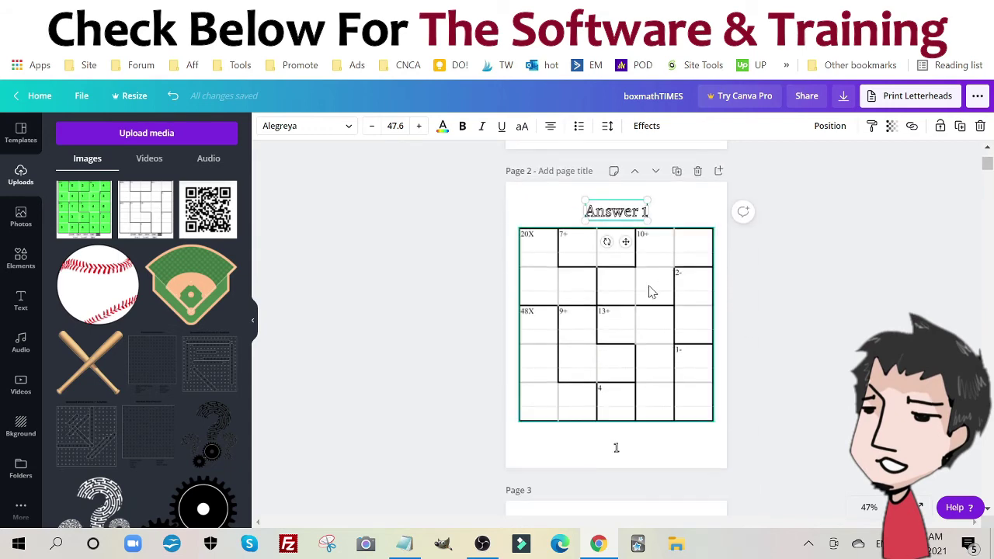
click(637, 344)
key(Delete)
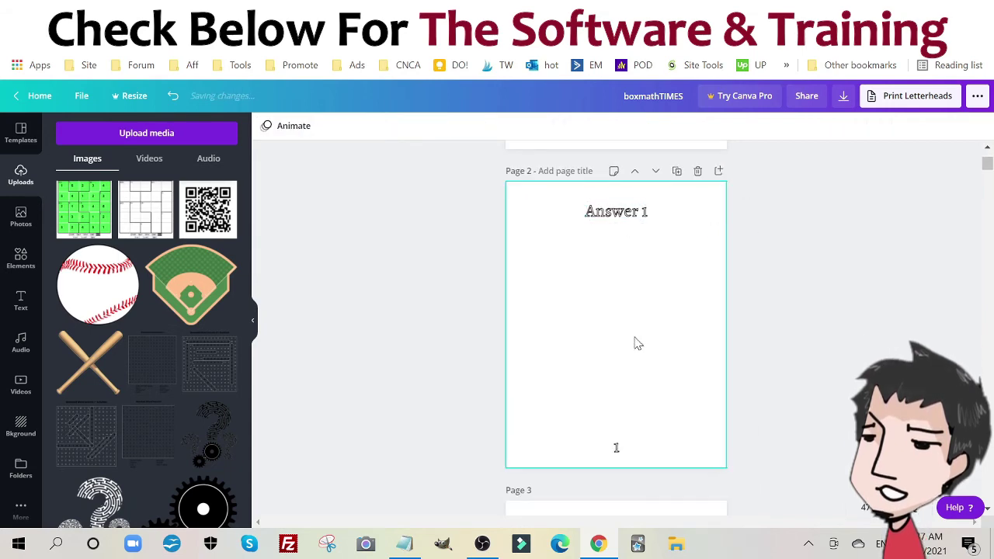
click(618, 455)
key(Delete)
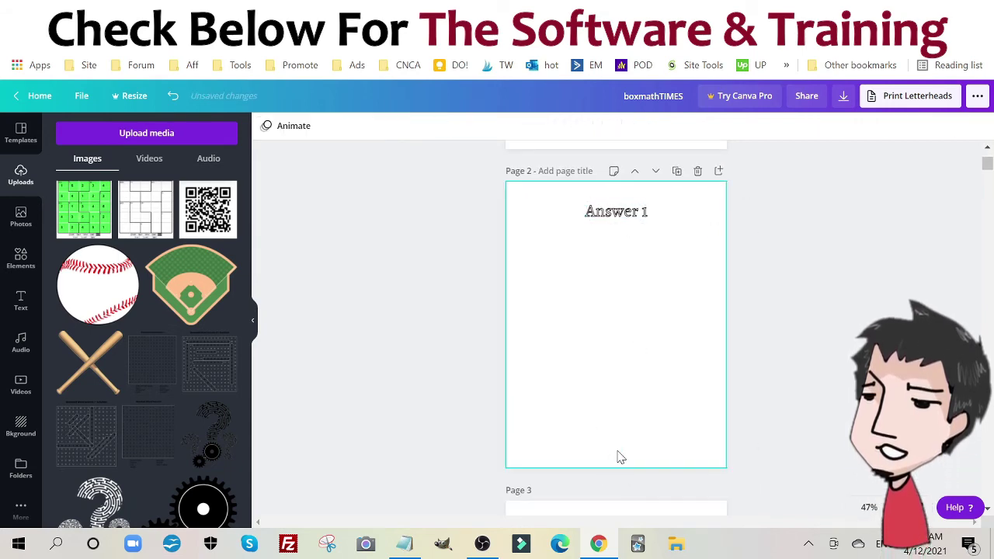
Add the solved green answer grid to page 2 and enlarge it.
click(84, 209)
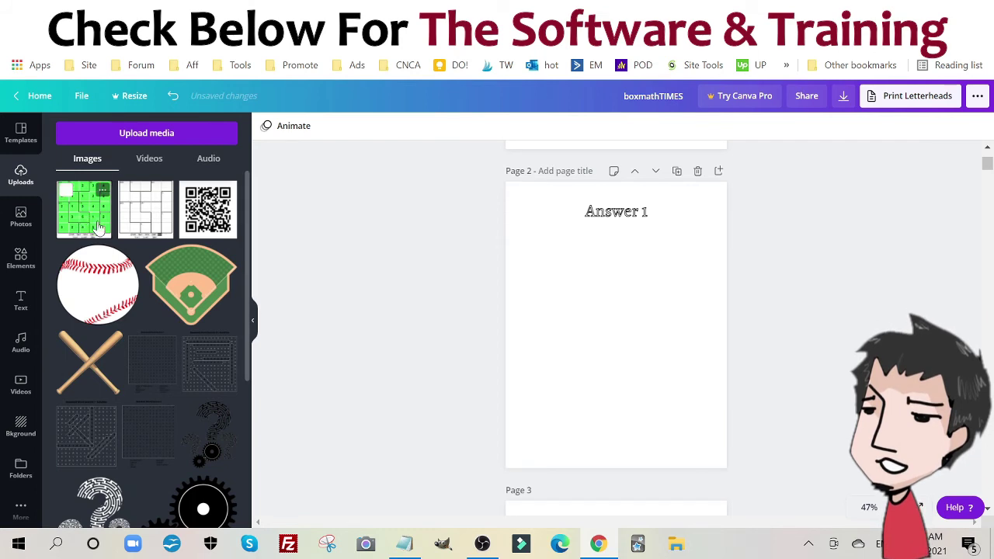
drag(547, 251, 517, 233)
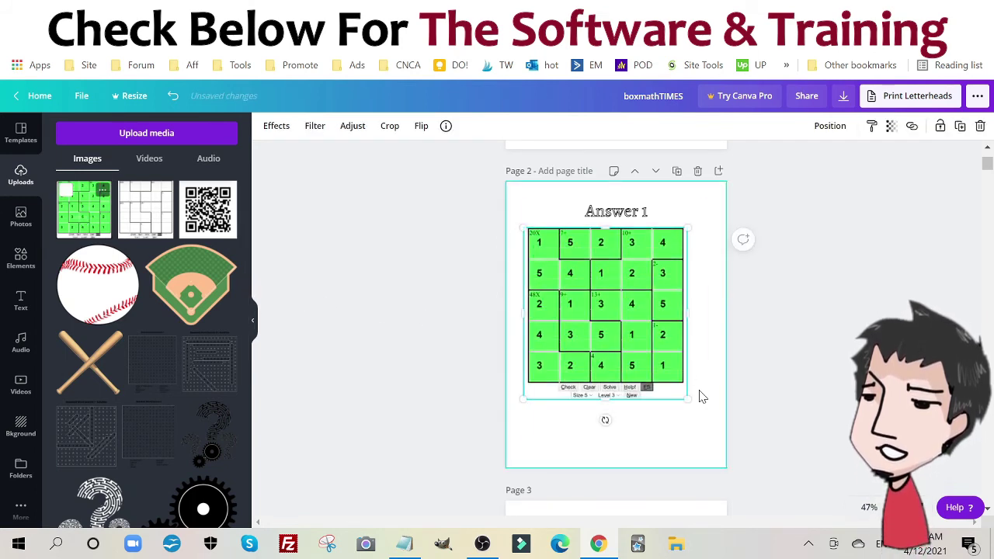
drag(684, 394, 714, 427)
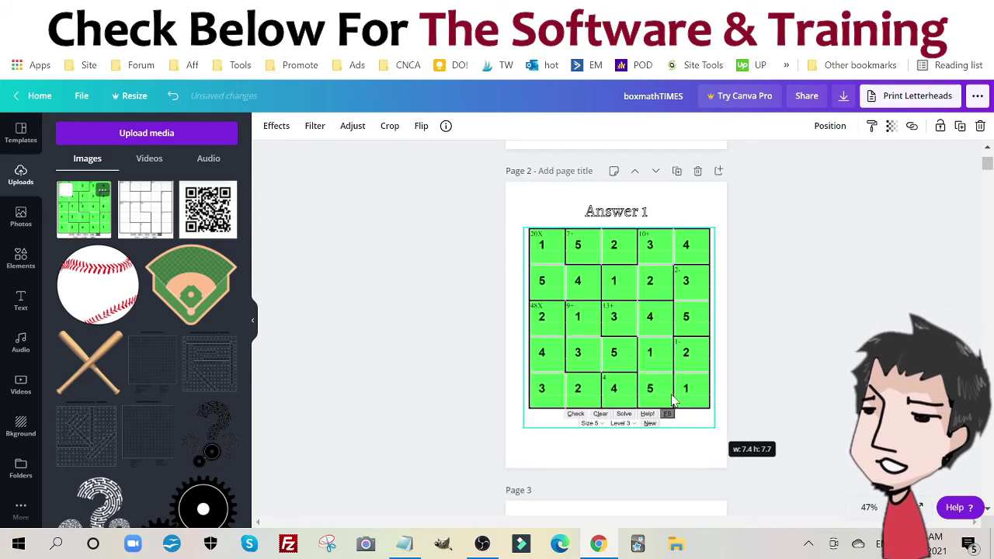
drag(517, 328, 523, 329)
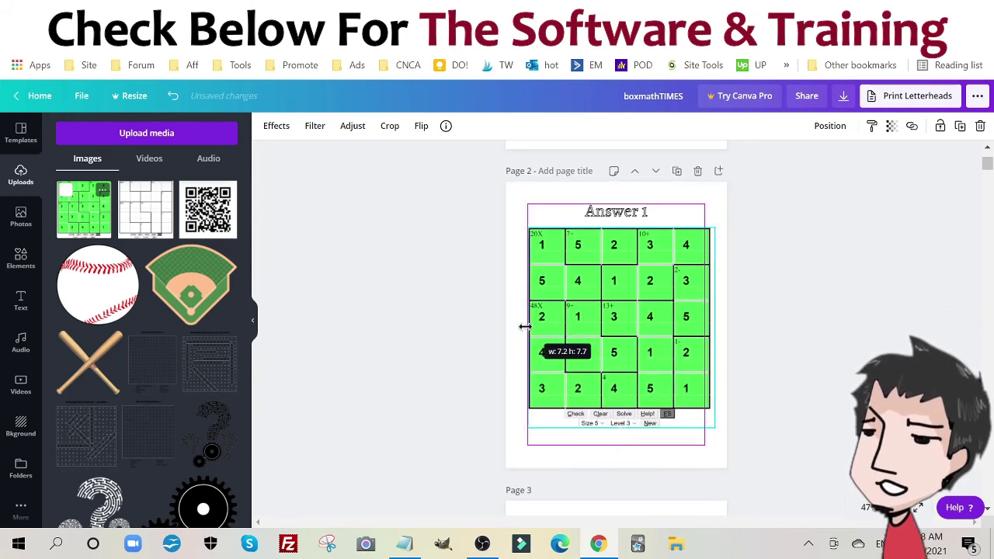
drag(710, 329, 709, 332)
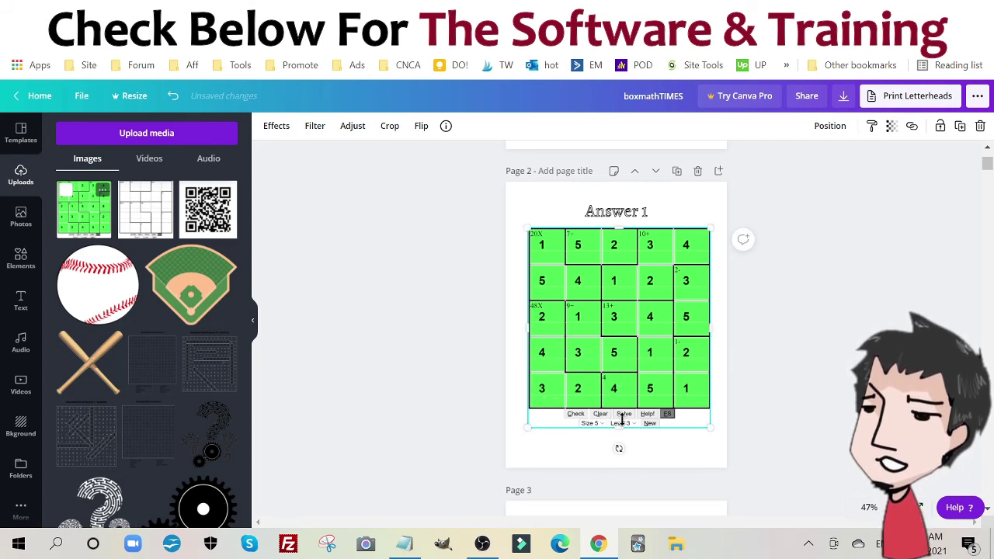
Crop the button rows off the answer grid, enlarge it and centre it under 'Answer 1'.
drag(620, 423, 620, 408)
drag(534, 416, 519, 419)
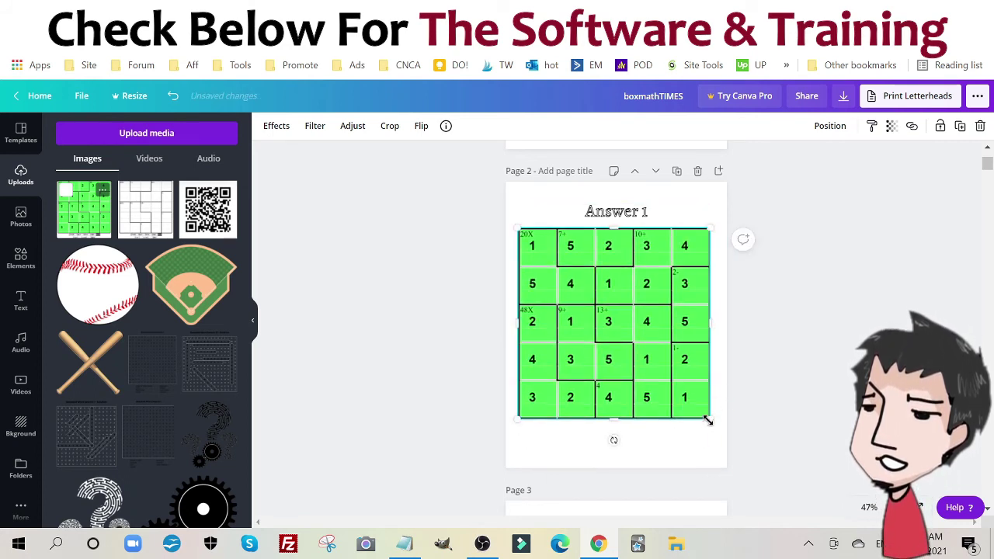
drag(708, 419, 713, 423)
drag(629, 370, 626, 365)
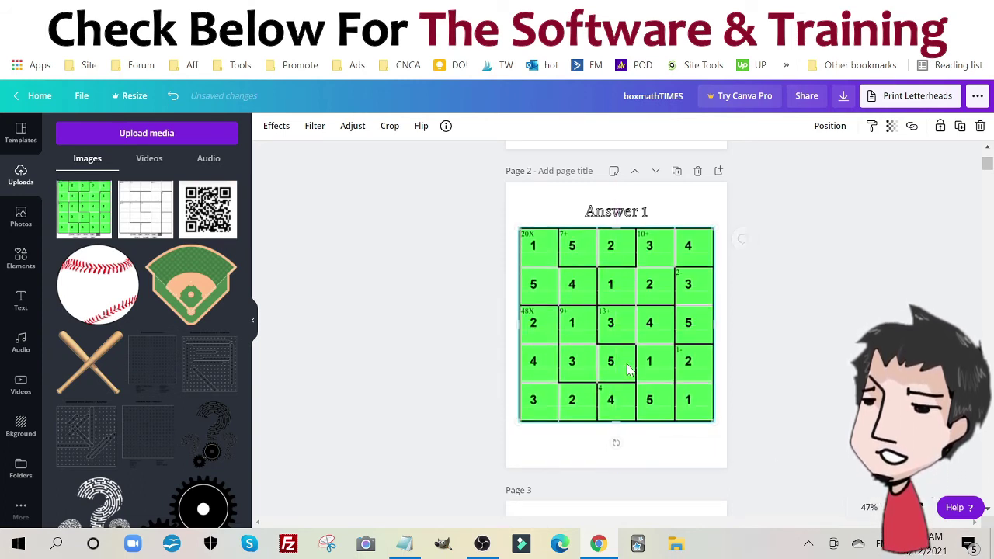
click(438, 350)
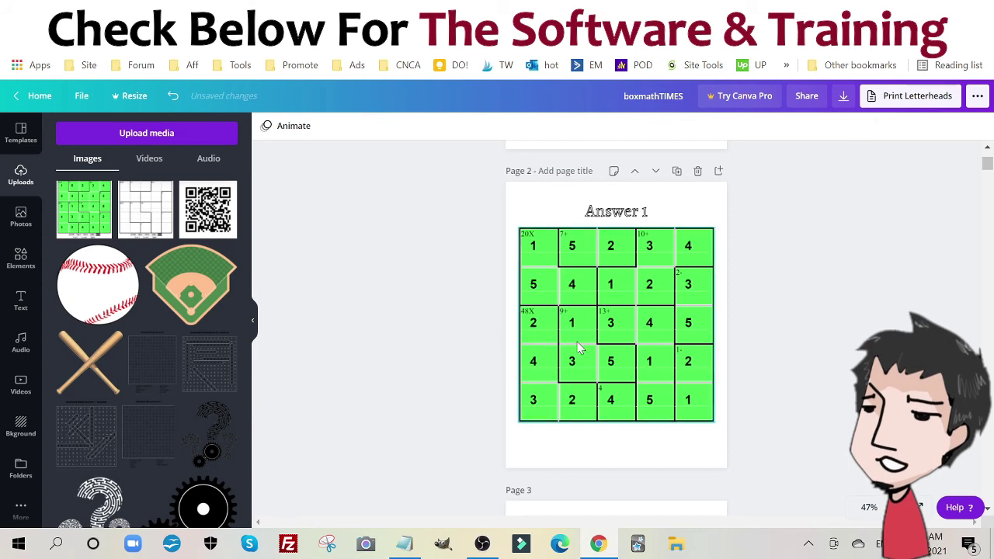
click(605, 351)
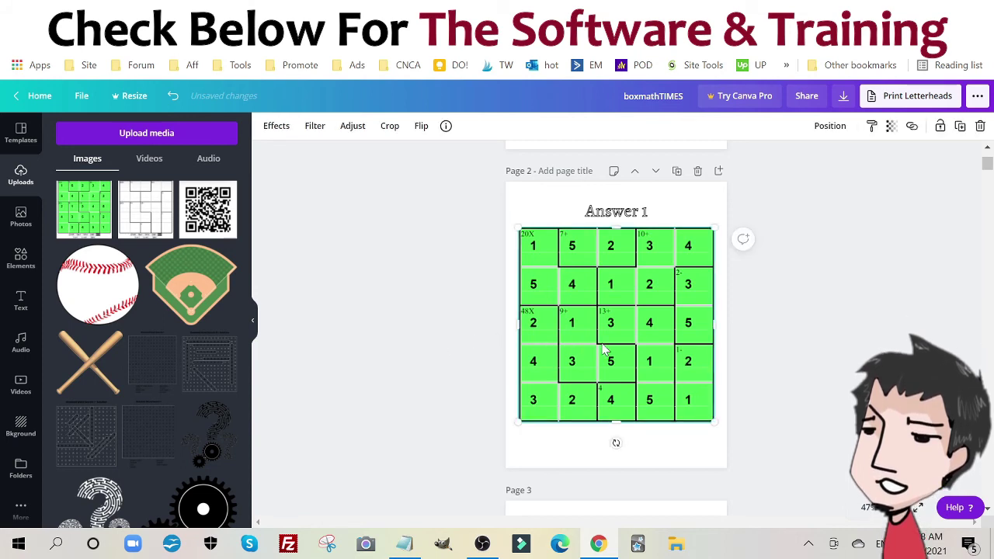
Apply a Greyscale filter at intensity 71 to the Answer 1 grid.
click(315, 128)
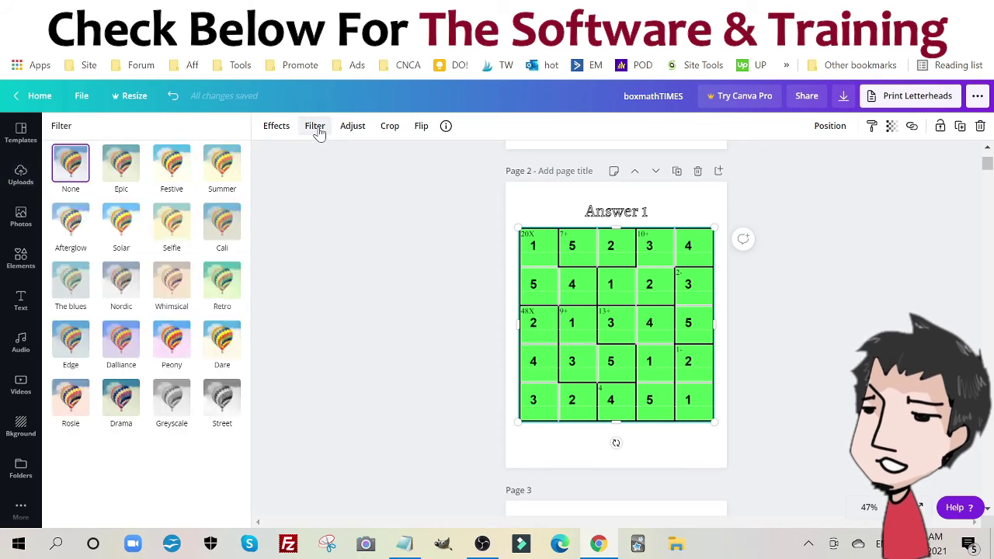
click(171, 406)
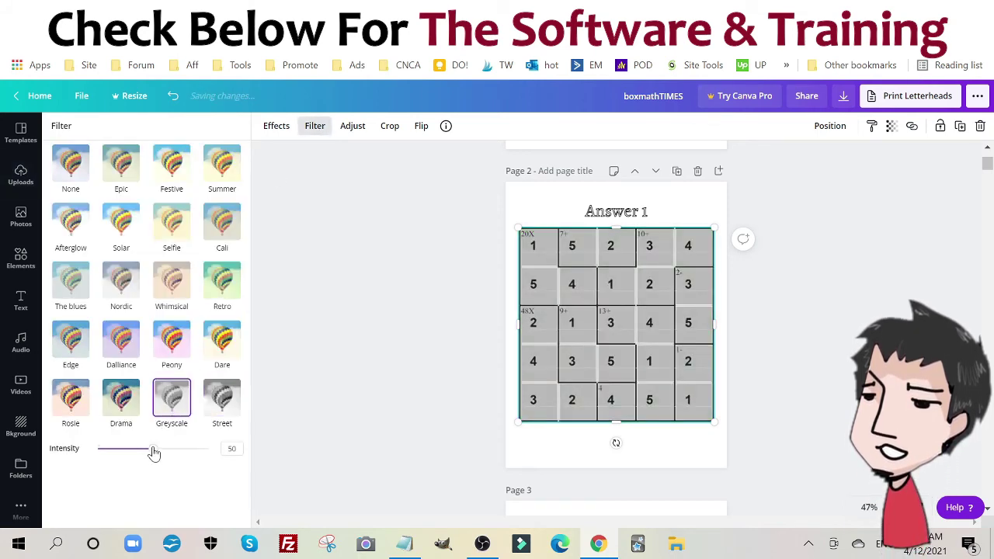
drag(153, 450, 262, 472)
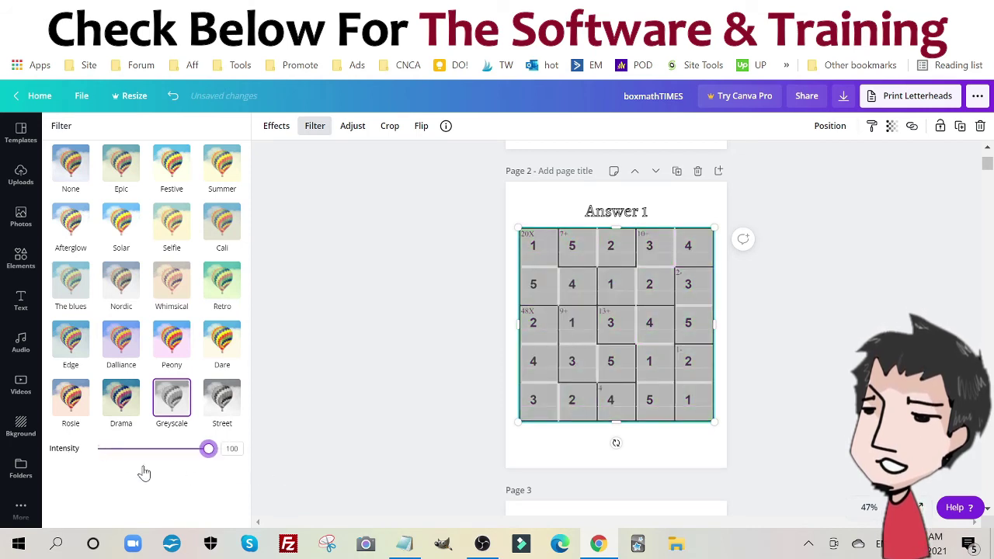
drag(144, 472, 175, 472)
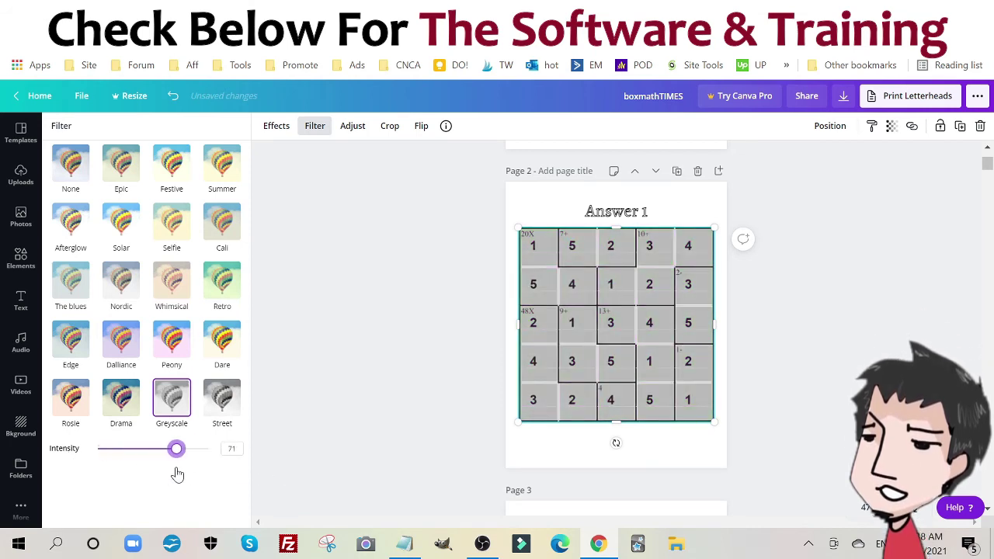
click(410, 321)
scroll(691, 379, up, 4)
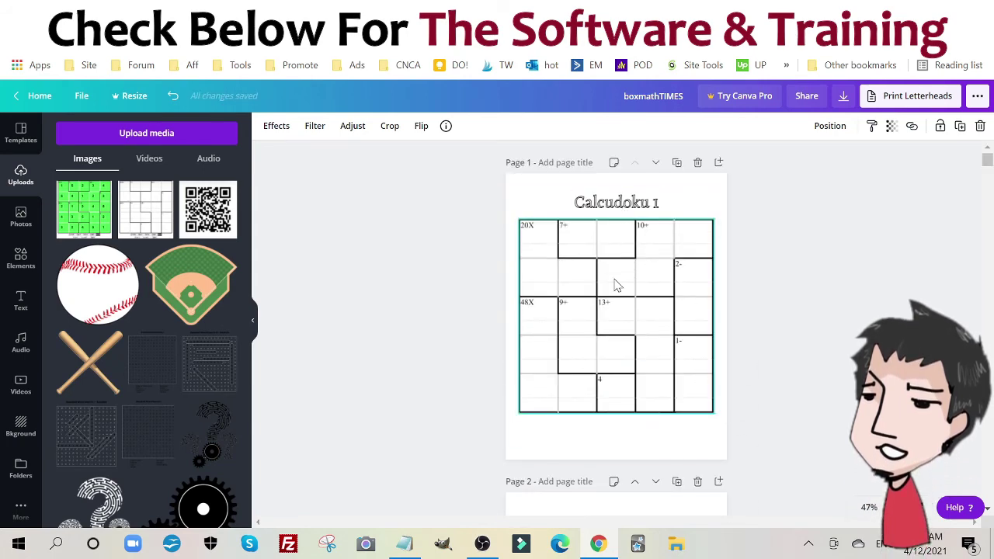
Duplicate the Calcudoku 1 page and retitle the copy 'Calcudoku 2'.
scroll(615, 284, down, 4)
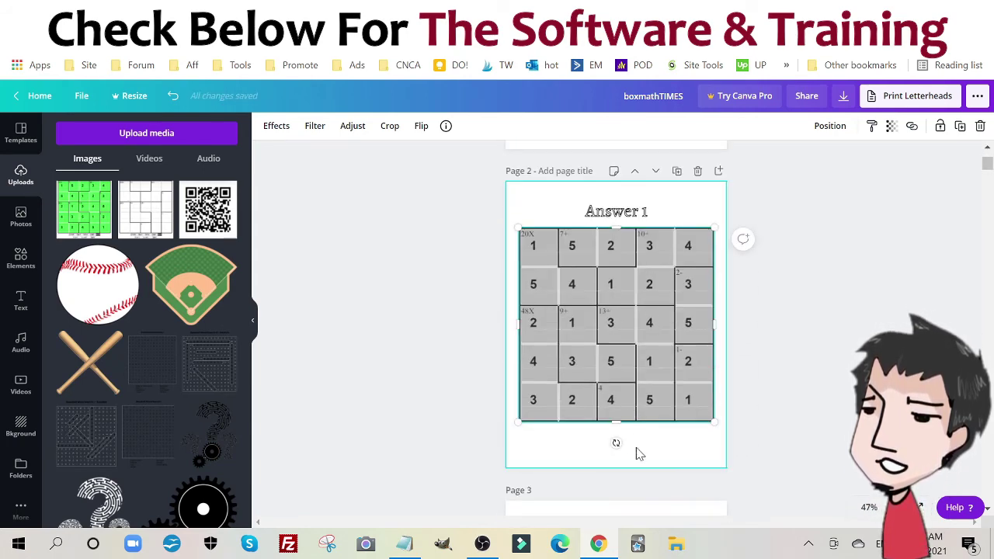
click(643, 213)
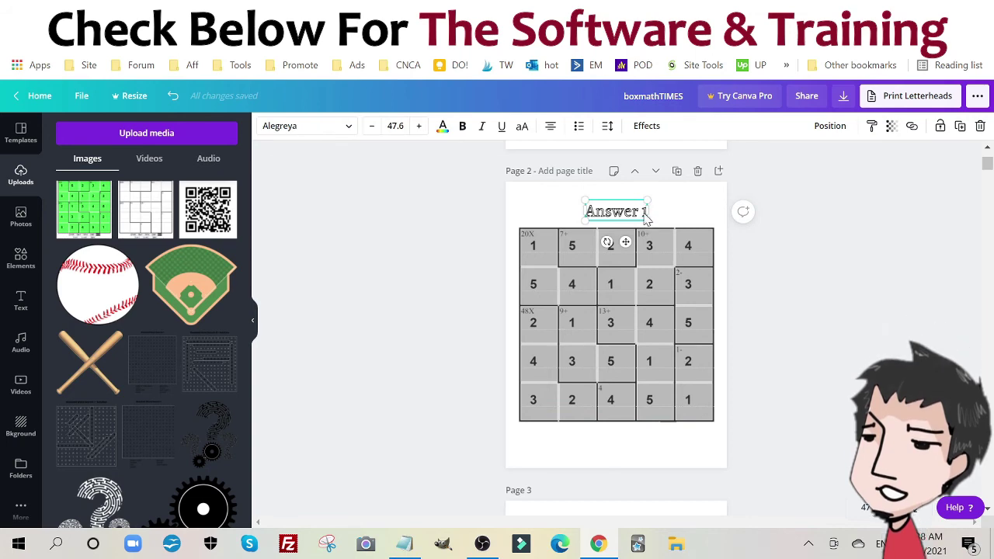
double_click(643, 212)
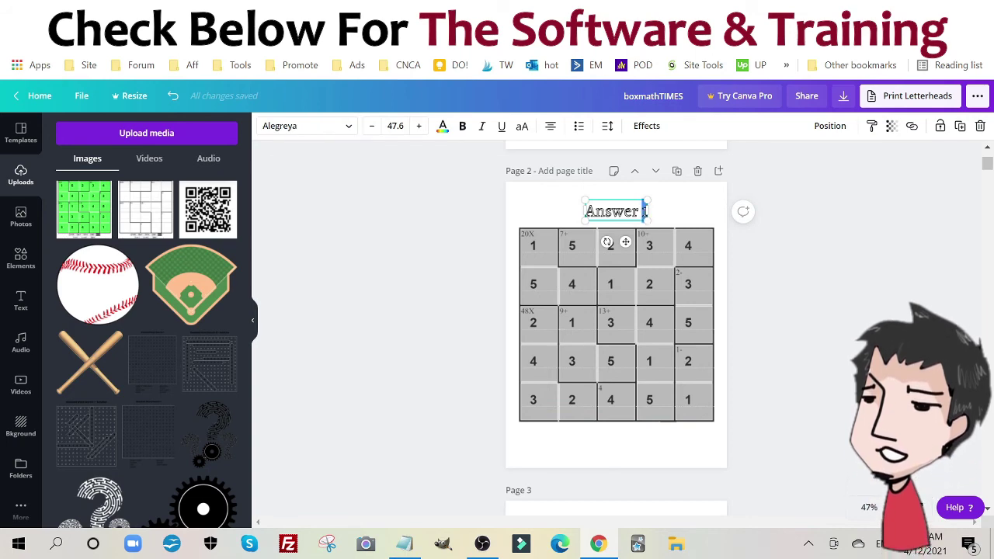
scroll(642, 227, up, 4)
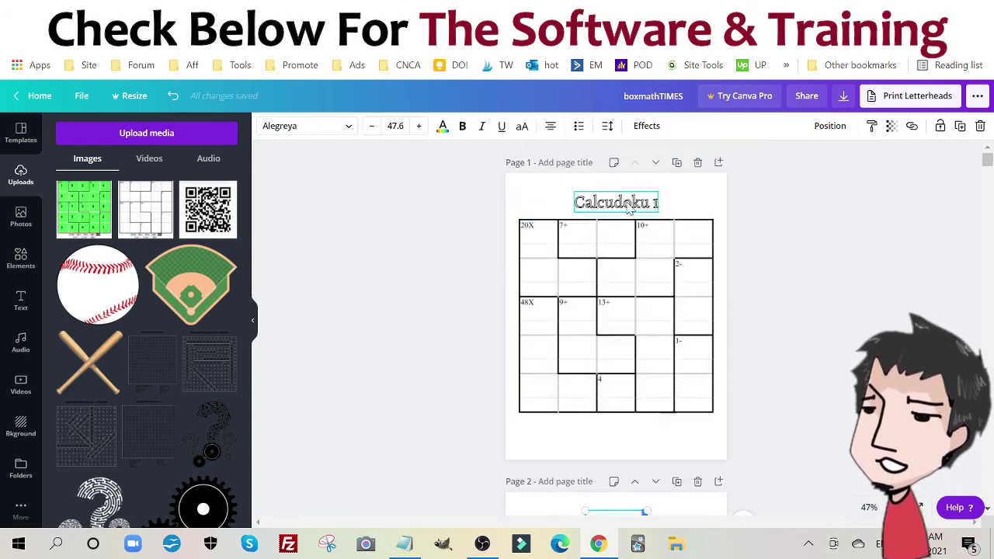
click(676, 165)
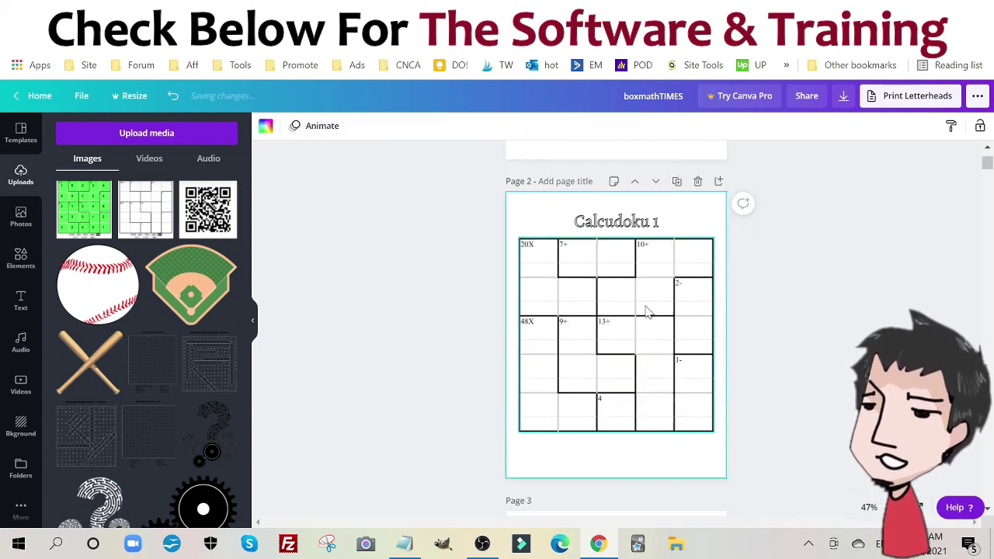
click(617, 305)
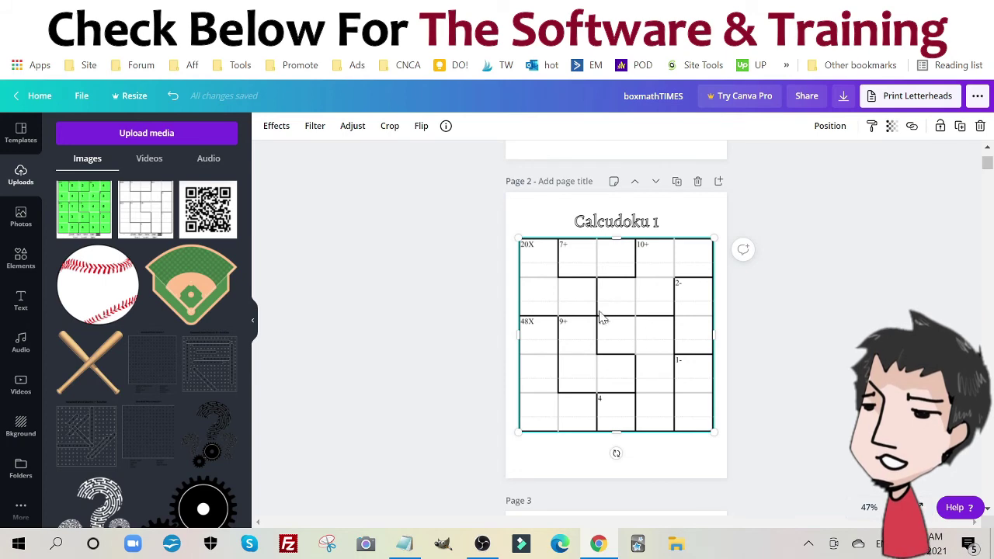
double_click(657, 223)
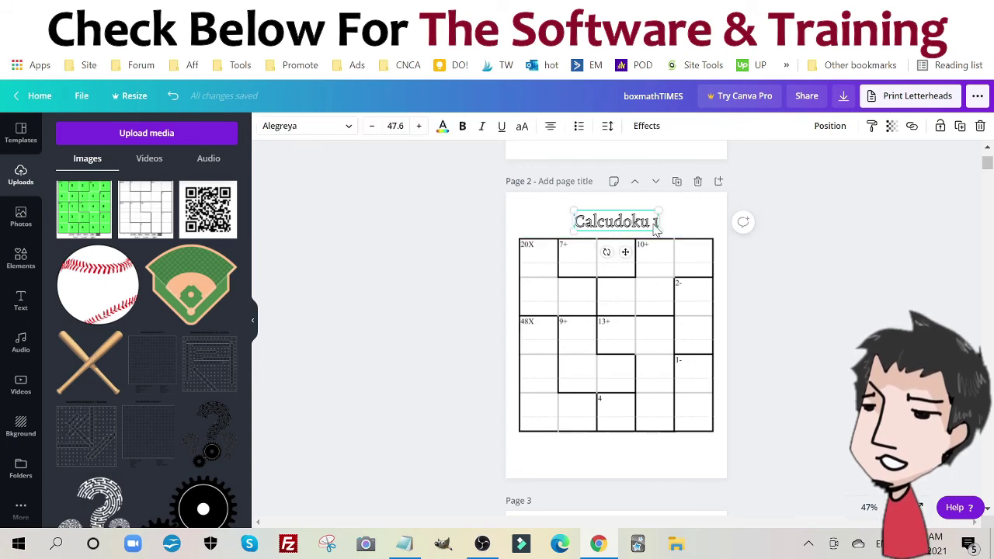
text(2)
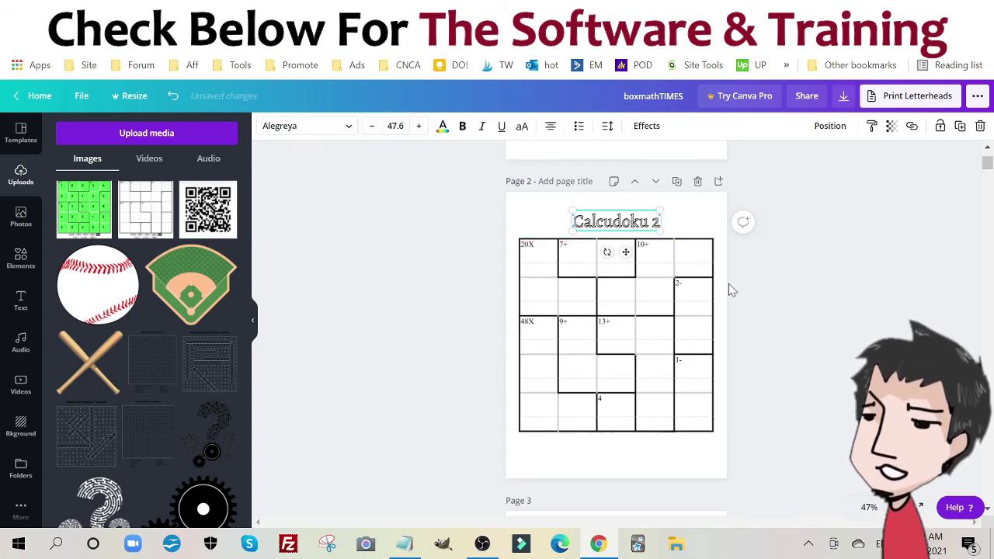
Duplicate the Answer 1 page, delete its grid and retitle it 'Answer 2'.
scroll(728, 288, down, 3)
click(677, 267)
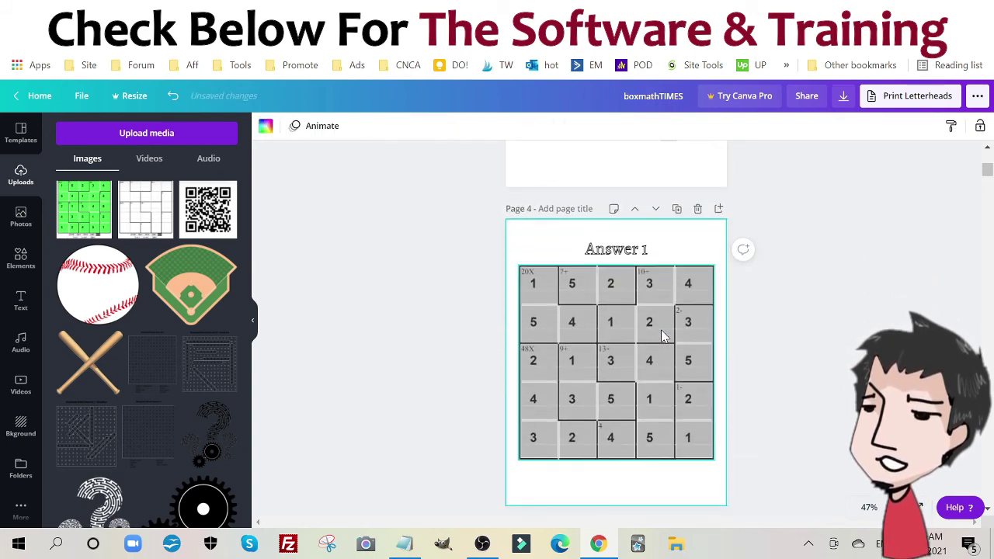
click(654, 361)
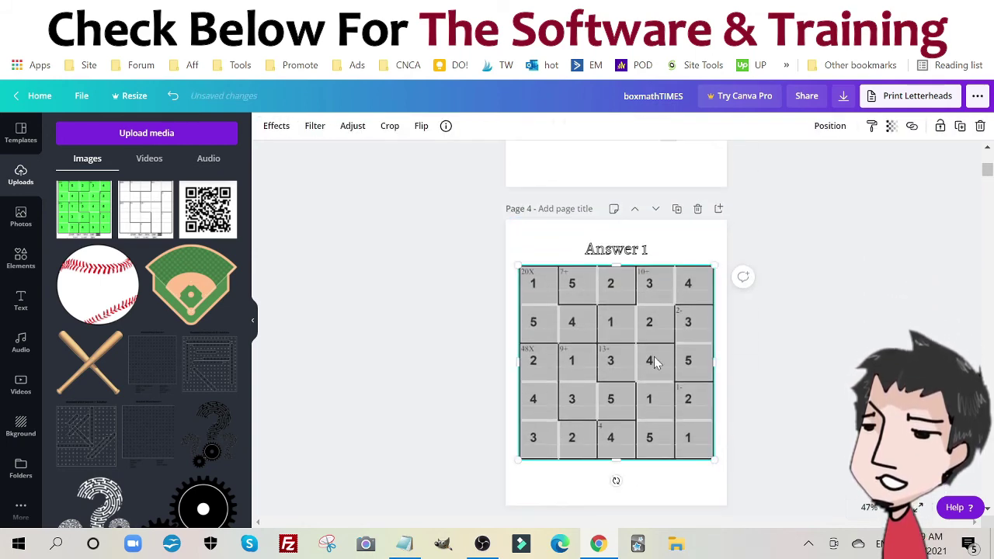
key(Delete)
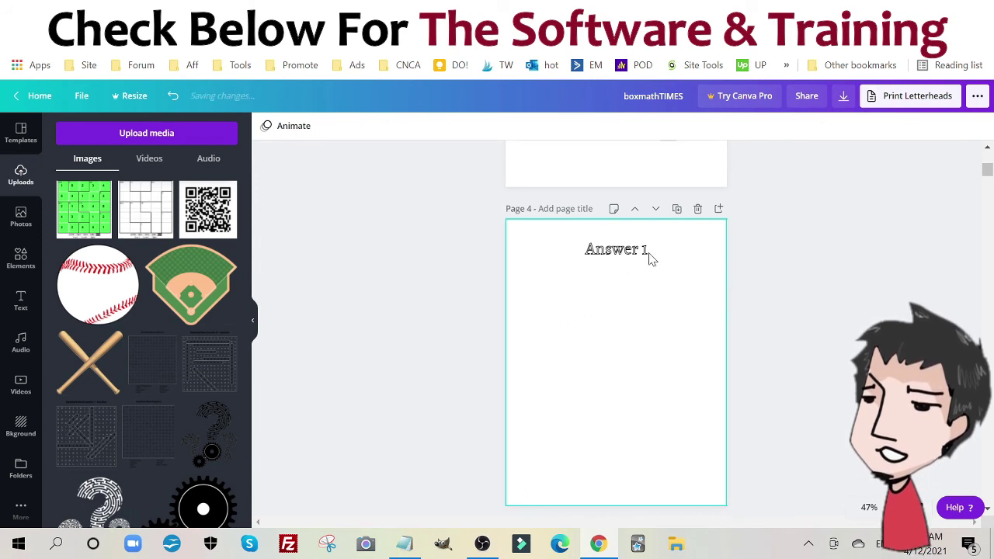
click(651, 259)
click(647, 251)
click(648, 252)
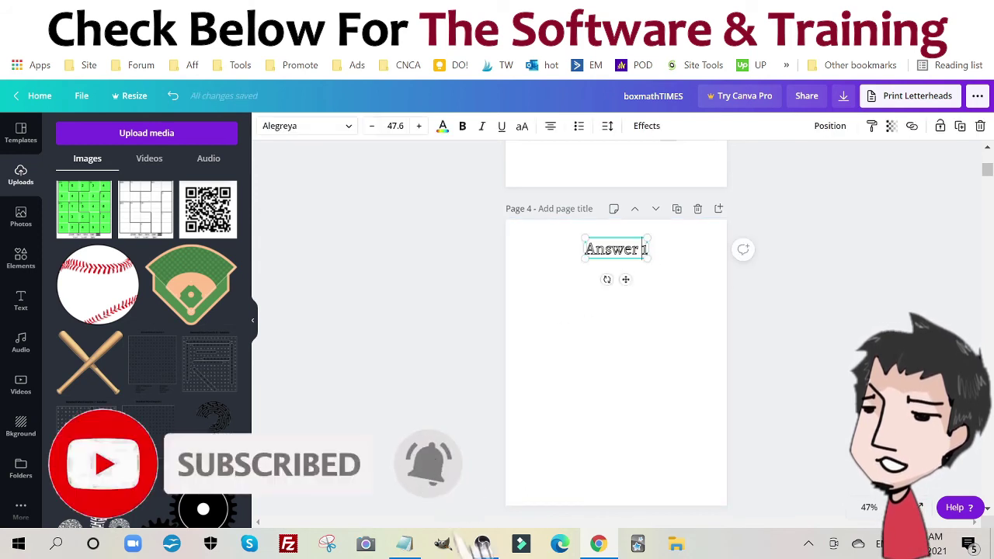
key(shift+Left)
text(2)
Delete the copied puzzle grid from the Calcudoku 2 page.
scroll(616, 327, up, 1)
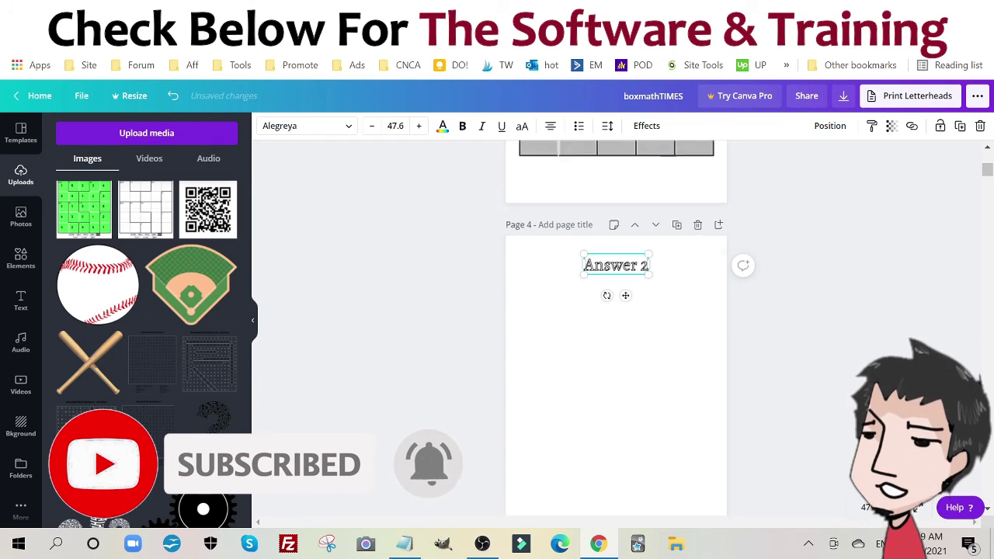
scroll(616, 326, up, 3)
scroll(652, 283, up, 3)
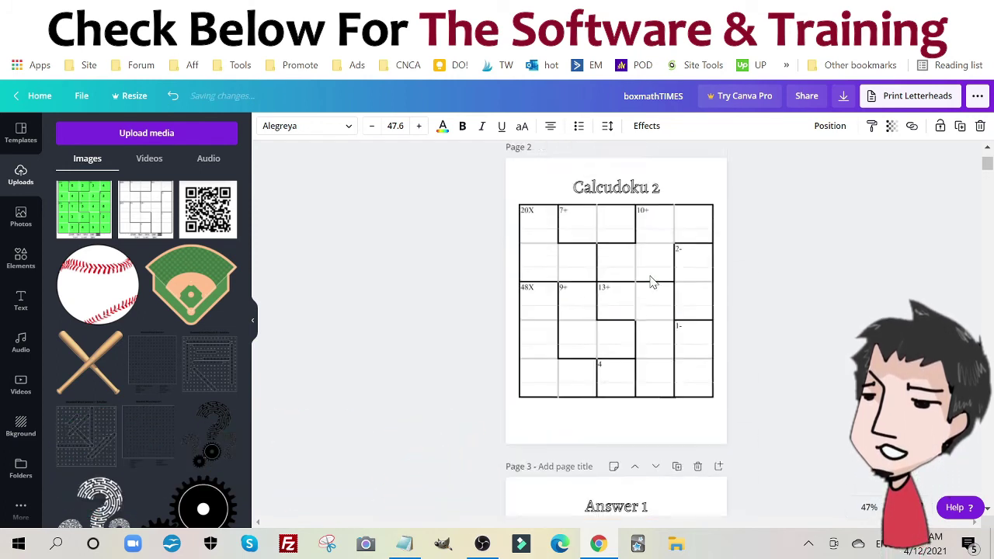
scroll(652, 283, up, 3)
click(653, 237)
click(652, 335)
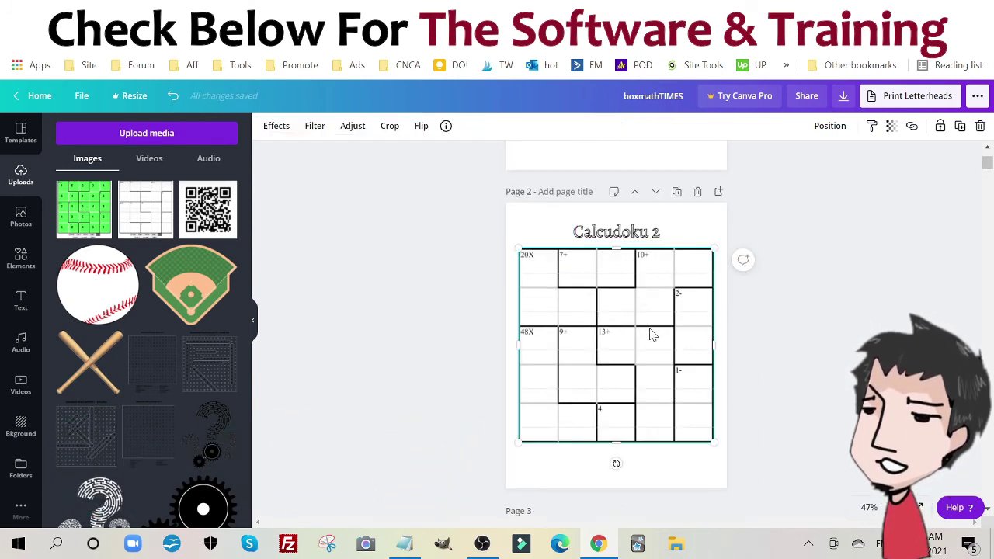
key(Delete)
scroll(644, 334, up, 5)
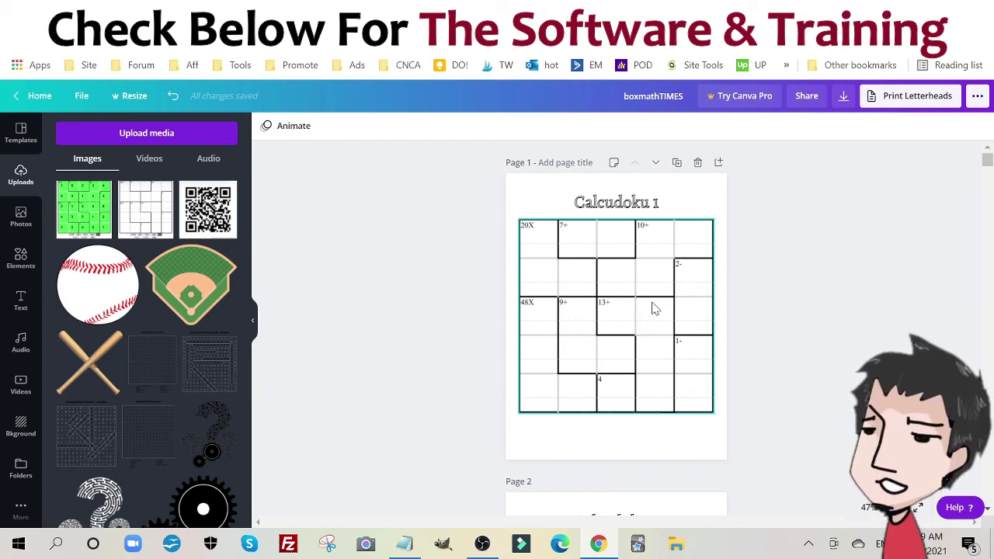
Open the Download settings and keep PDF Print as the file type for all 98 pages.
click(977, 97)
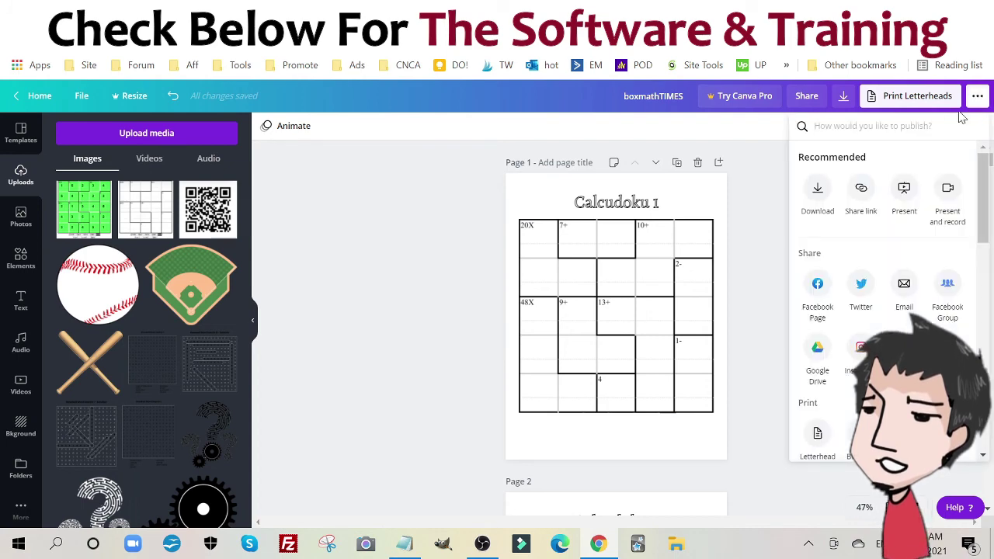
click(815, 204)
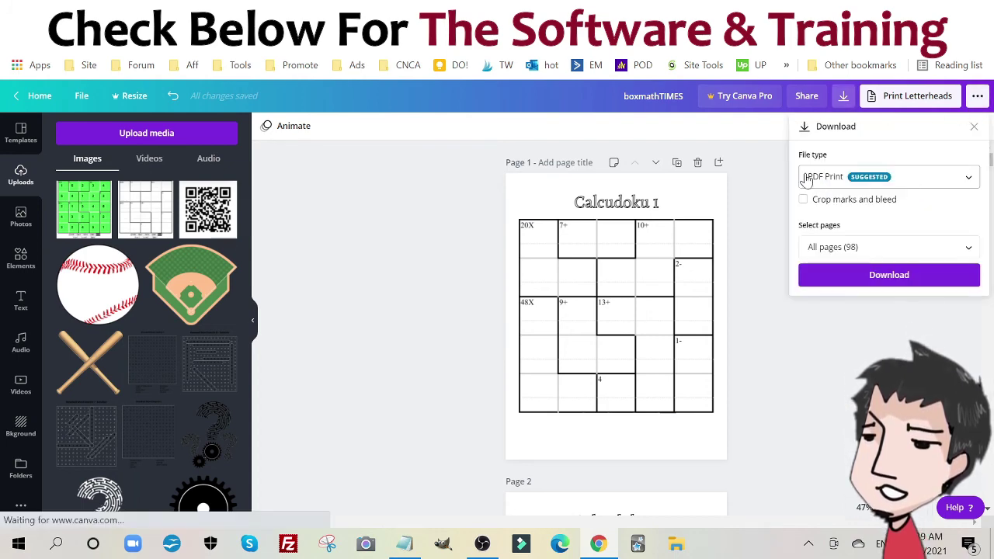
click(821, 190)
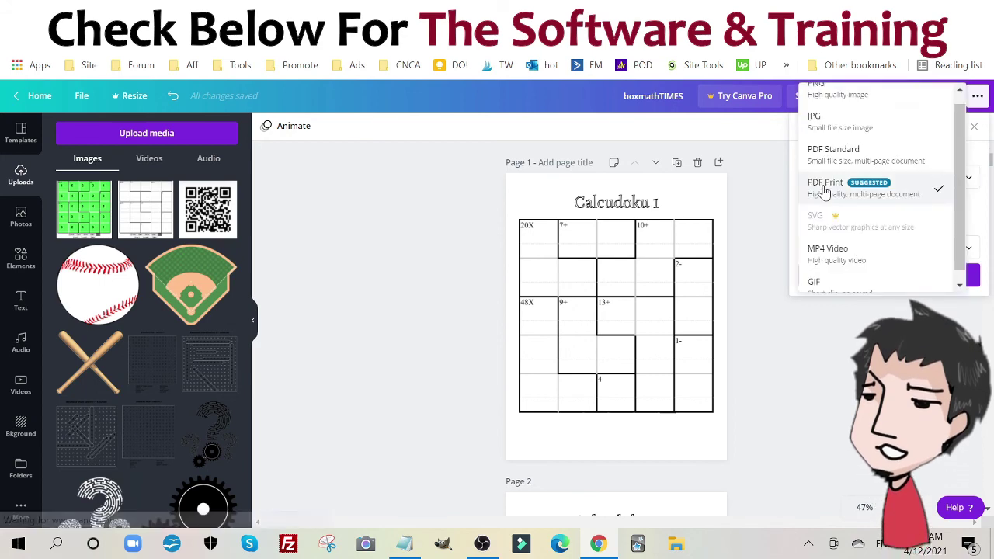
click(825, 191)
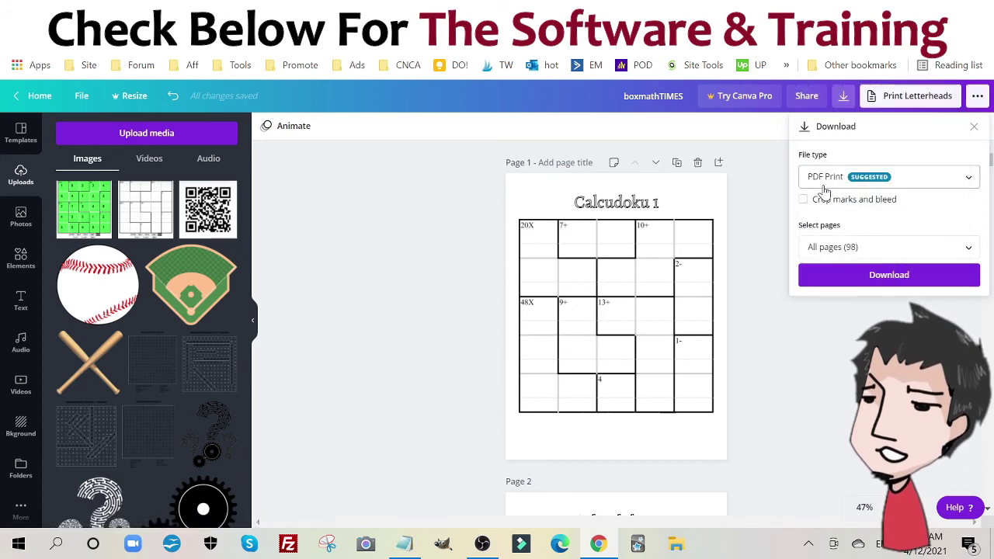
Close the Download panel to return to the Calcudoku 1 puzzle page.
click(414, 260)
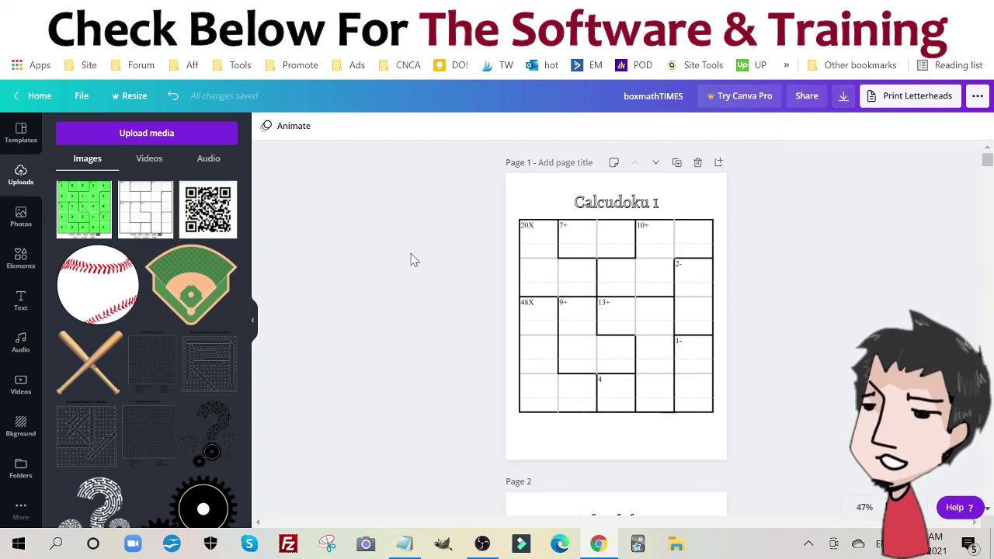